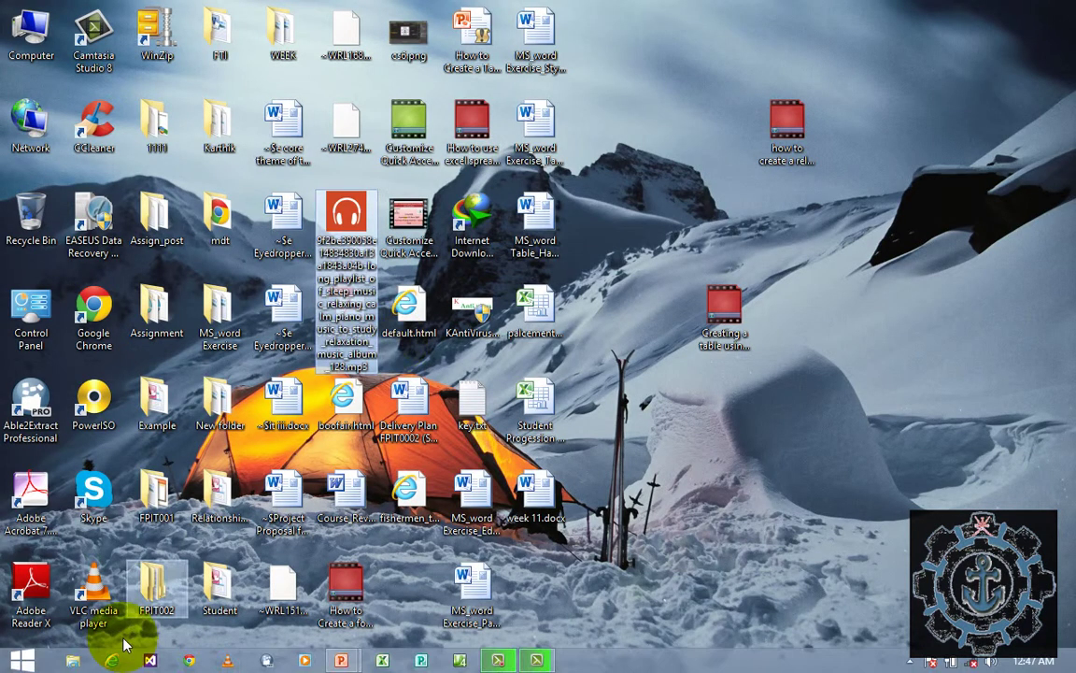
Launch Microsoft Access 2010 from the Start menu's Microsoft Office programs folder.
{"action": "left_click", "coordinate": [13, 663]}
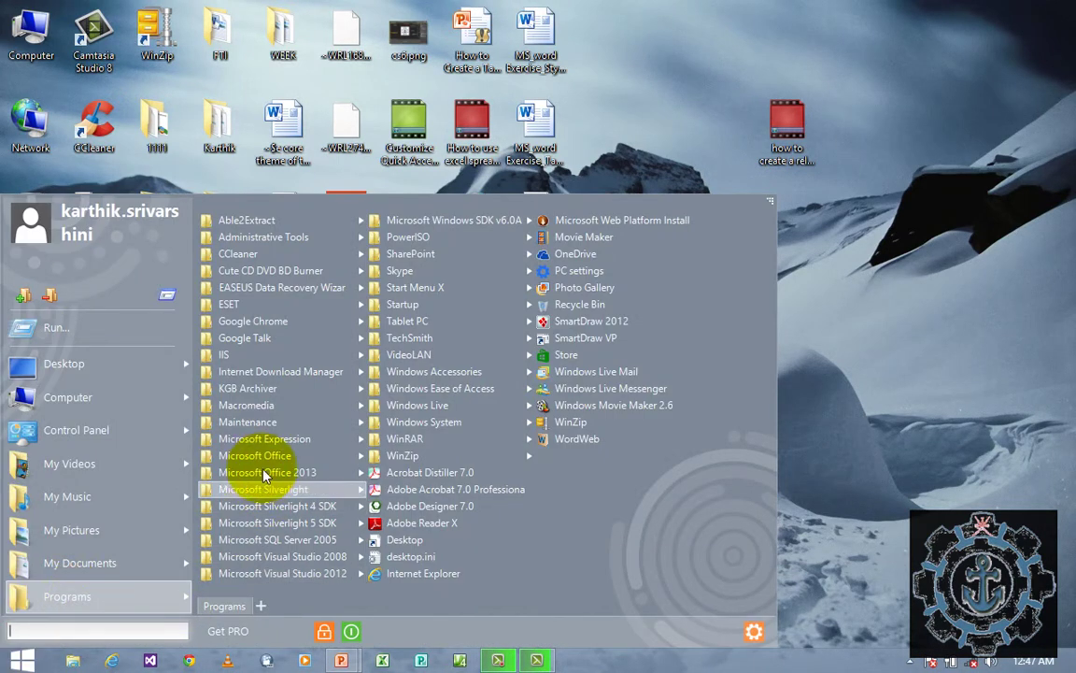
{"action": "mouse_move", "coordinate": [264, 455]}
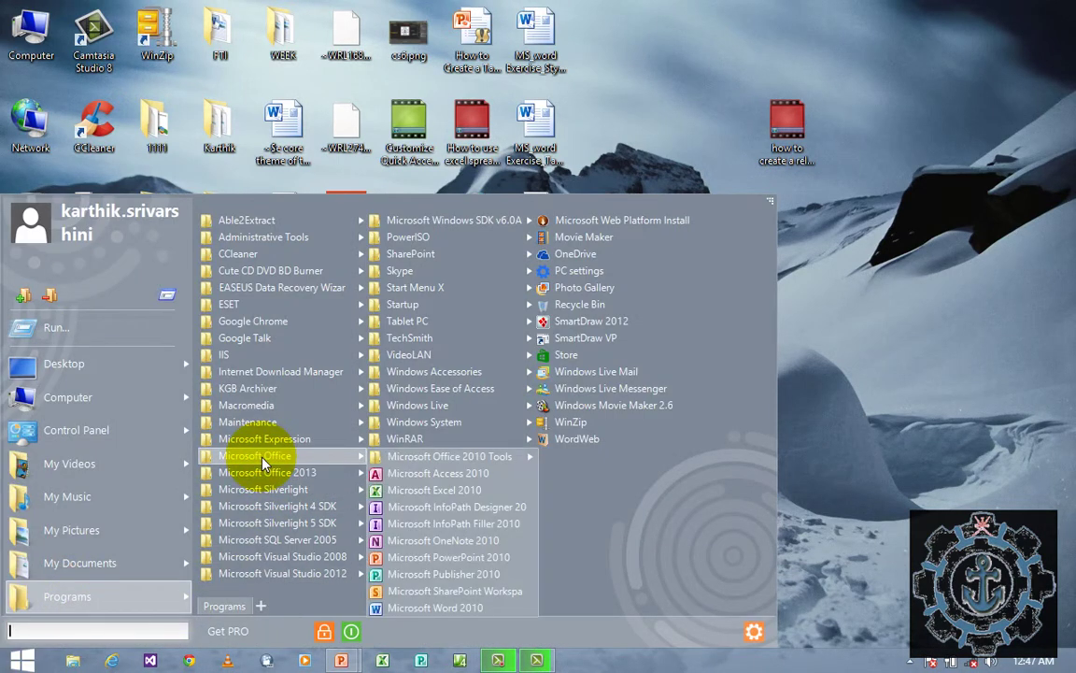
{"action": "left_click", "coordinate": [436, 480]}
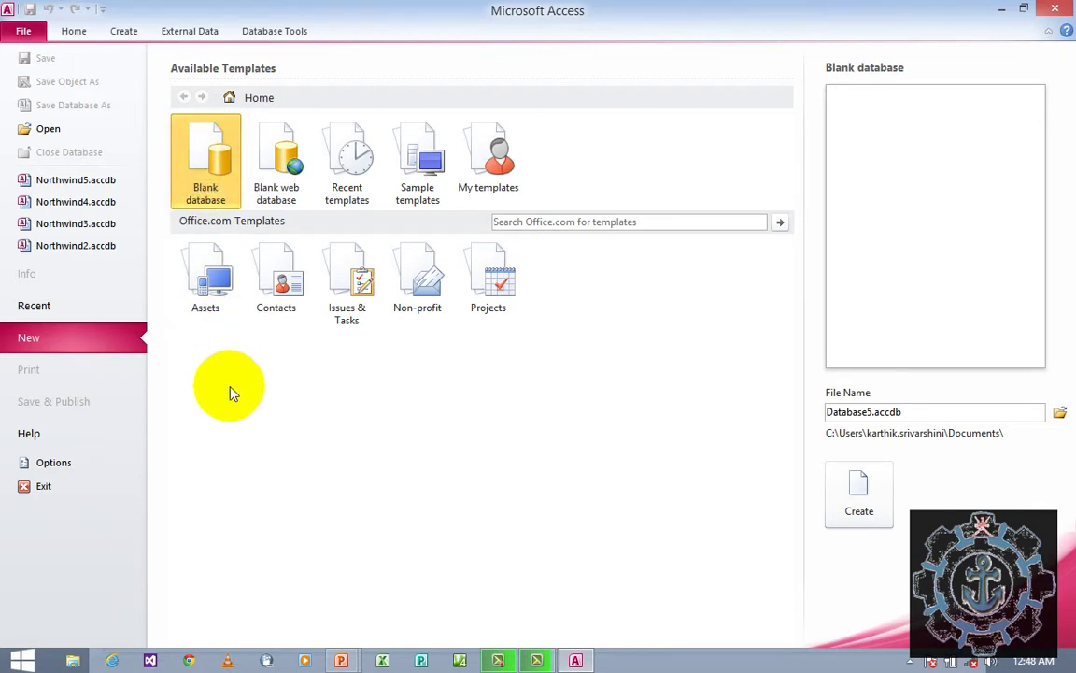
Create the Northwind6 database from the Northwind sample template.
{"action": "left_click", "coordinate": [411, 159]}
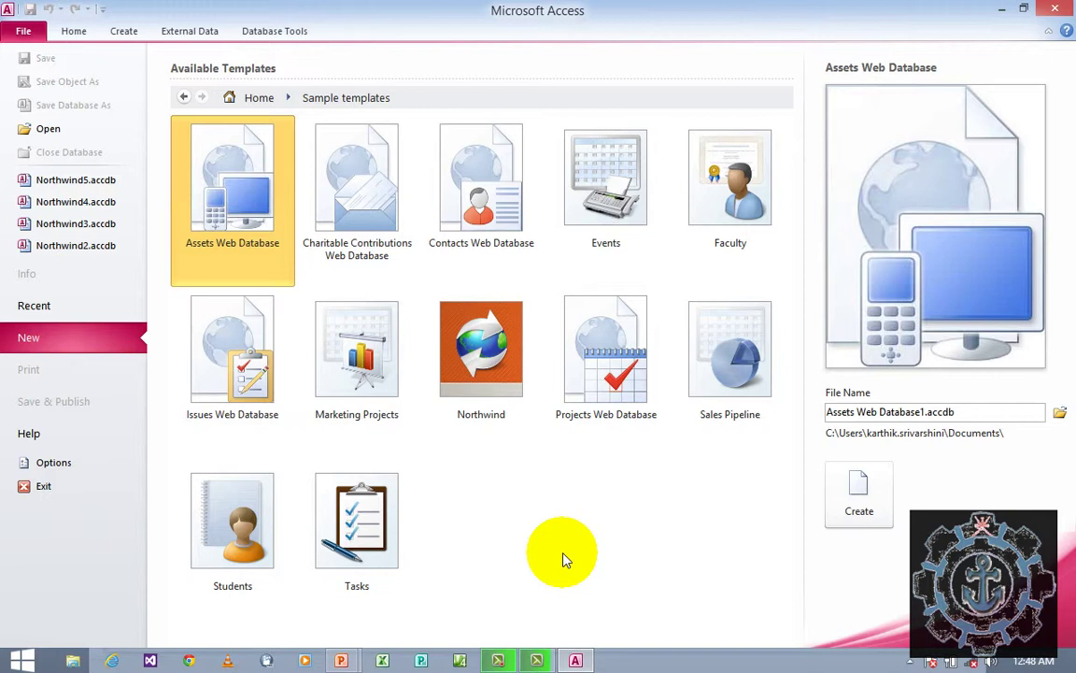
{"action": "double_click", "coordinate": [480, 342]}
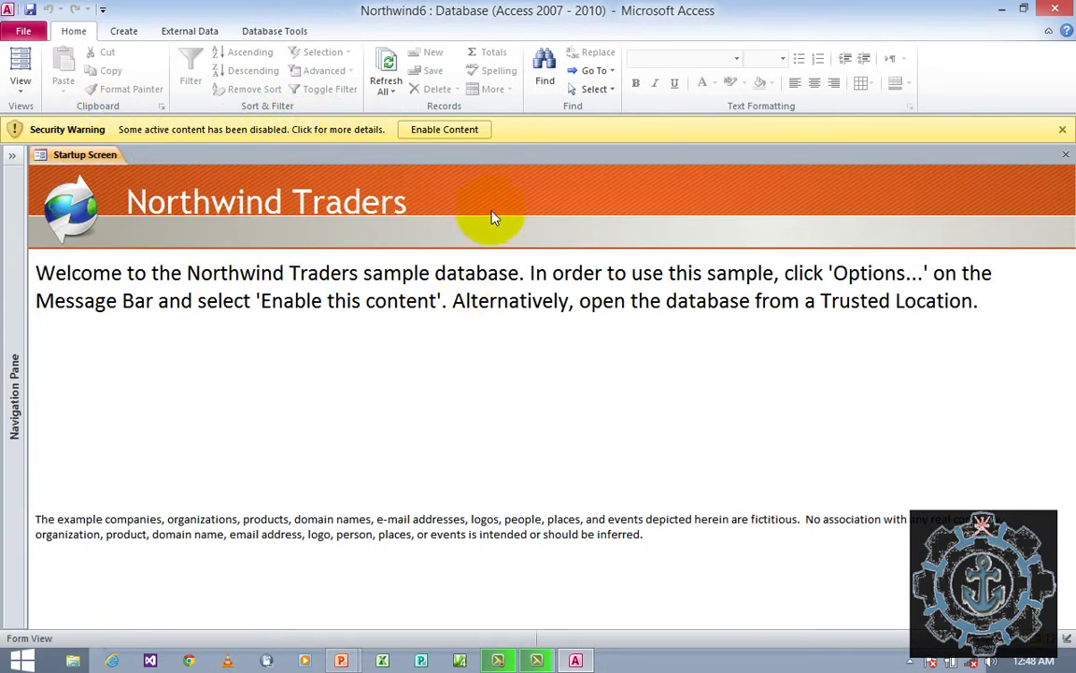
Enable the Northwind6 content, check the Select Employee list, and log in as the default employee.
{"action": "left_click", "coordinate": [454, 134]}
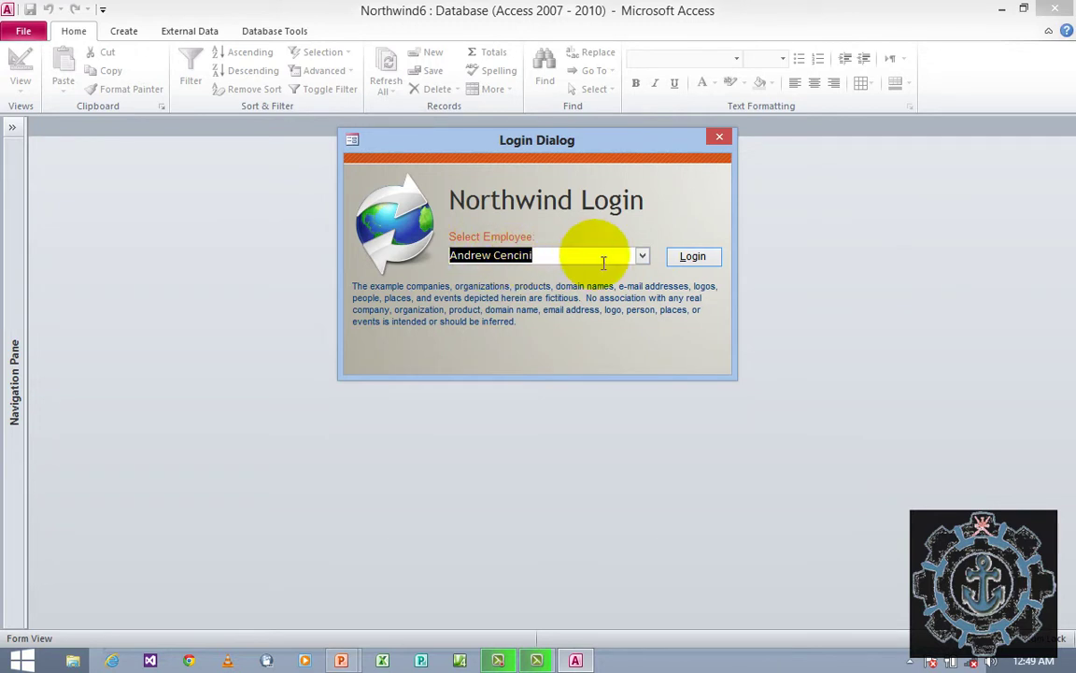
{"action": "left_click", "coordinate": [642, 256]}
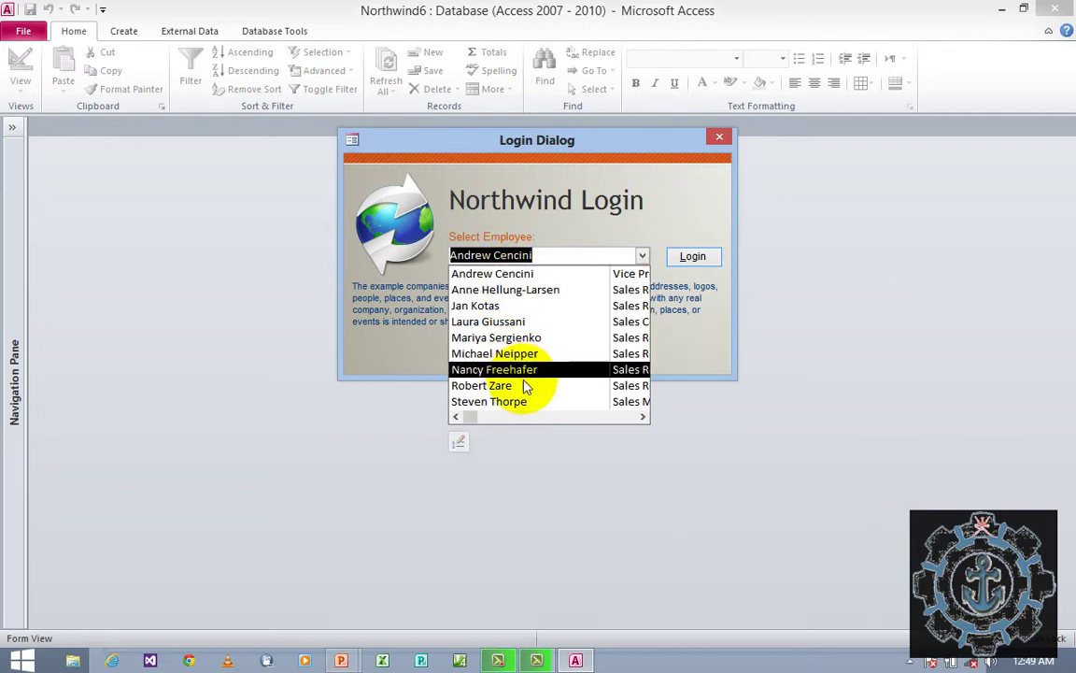
{"action": "left_click", "coordinate": [472, 417]}
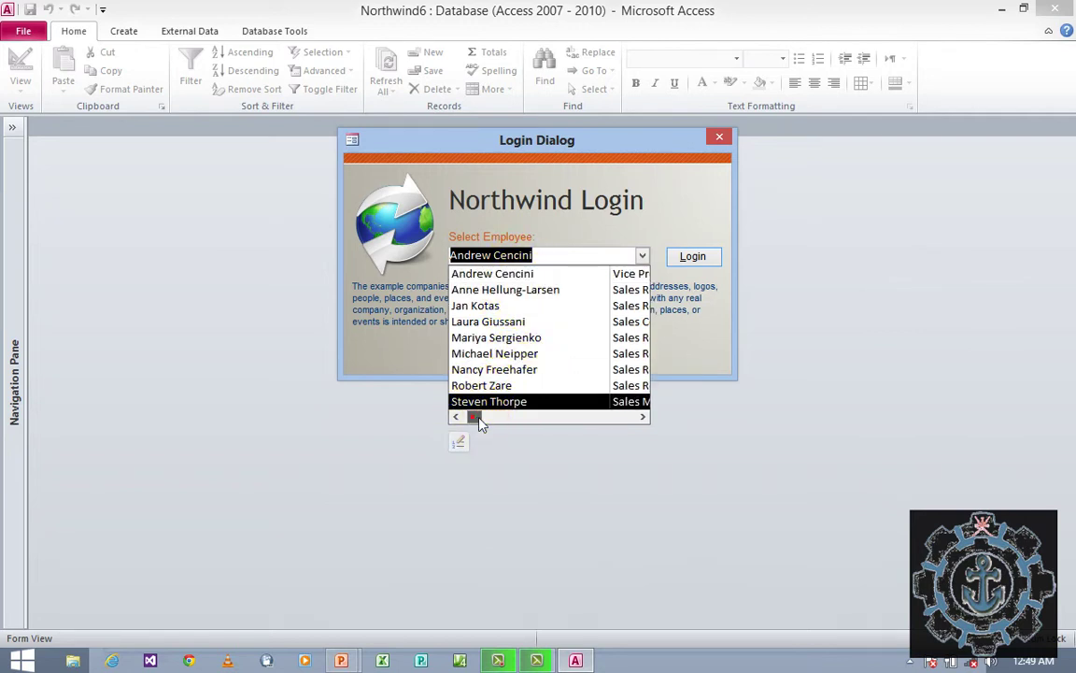
{"action": "left_click", "coordinate": [642, 418]}
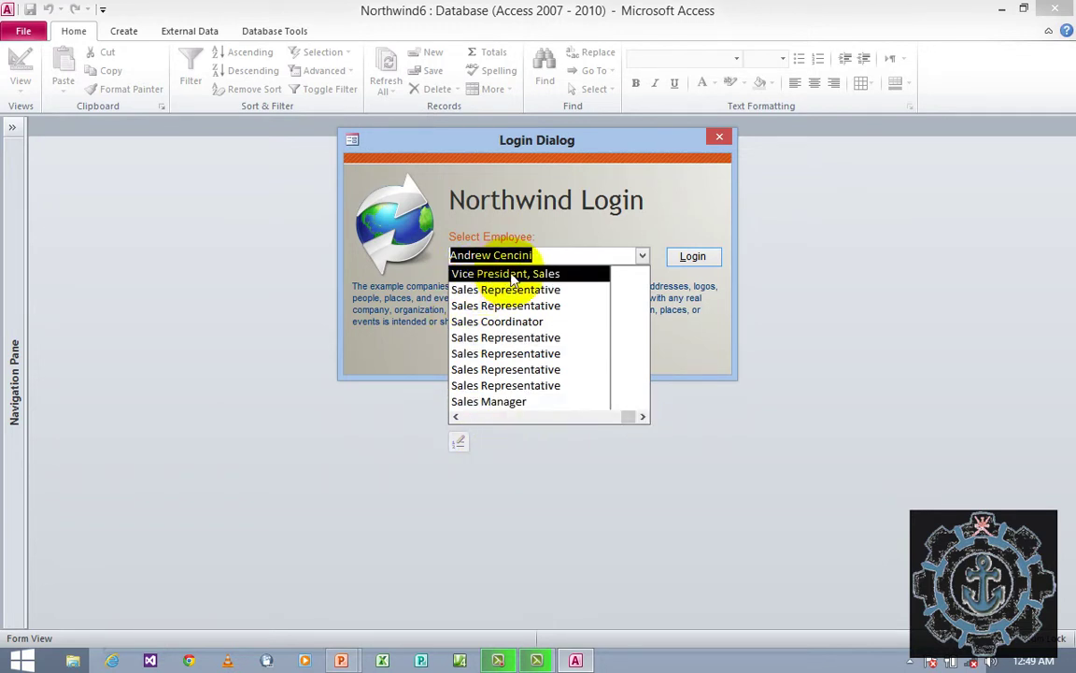
{"action": "left_click", "coordinate": [539, 278]}
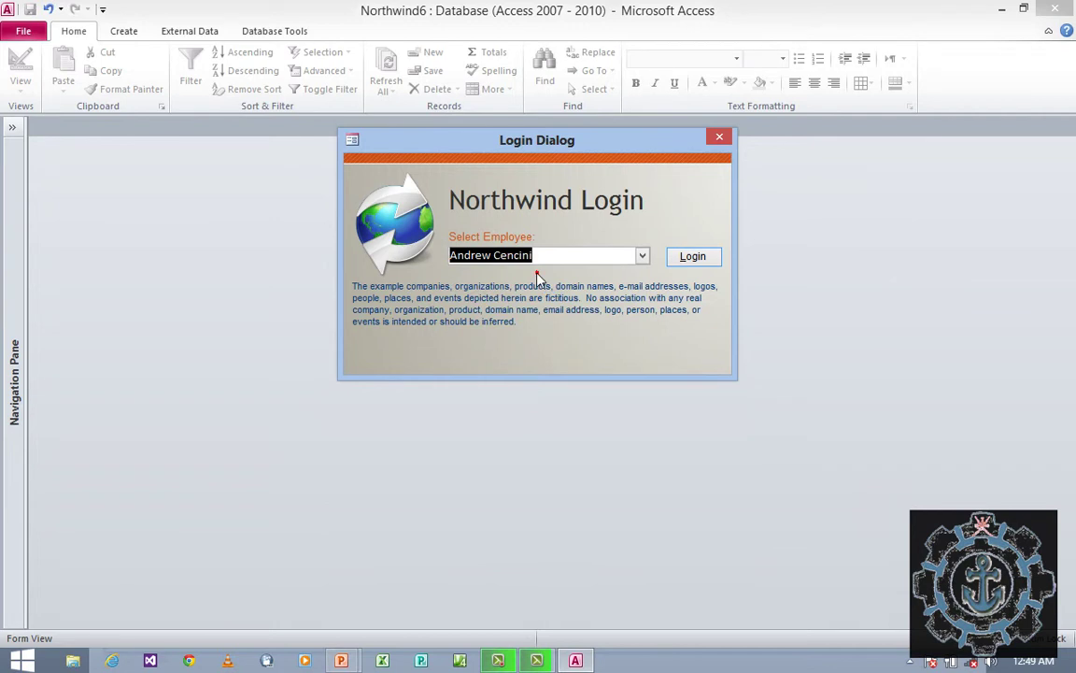
{"action": "left_click", "coordinate": [695, 262]}
{"action": "left_click", "coordinate": [691, 259]}
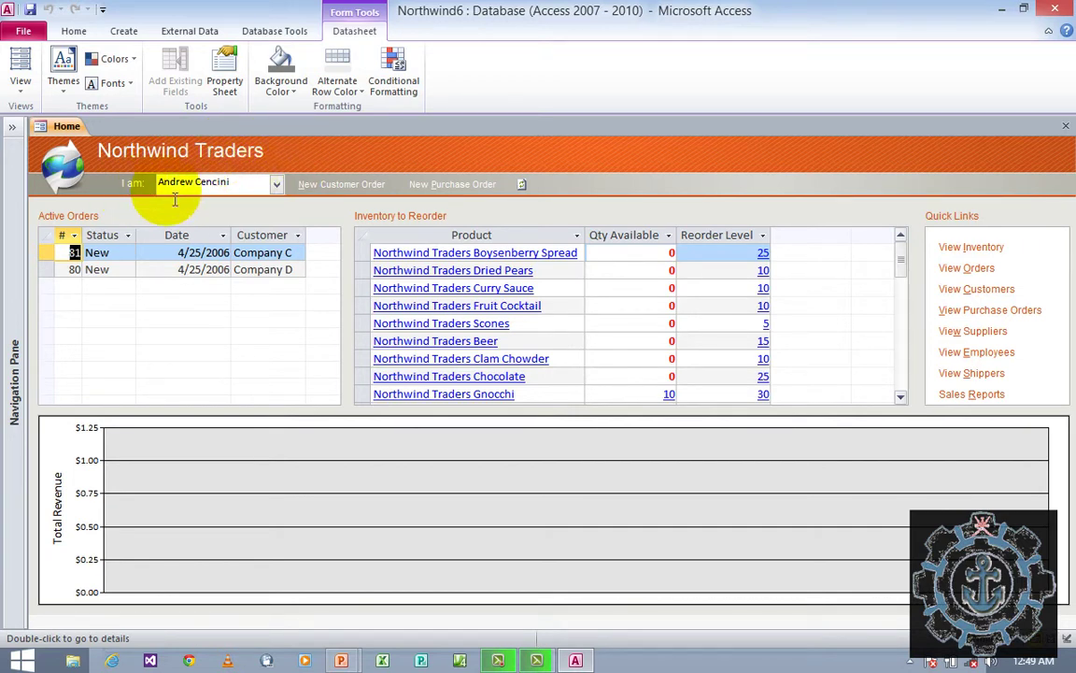
Dismiss the employee dropdown and expand the Navigation Pane.
{"action": "left_click", "coordinate": [277, 190]}
{"action": "left_click", "coordinate": [315, 171]}
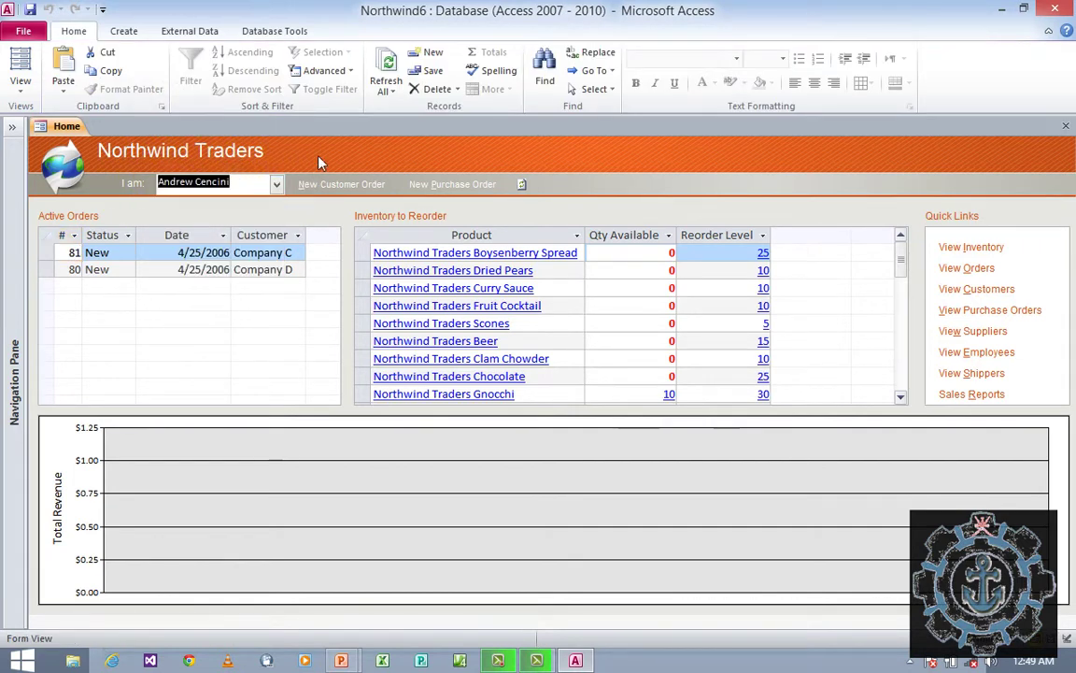
{"action": "left_click", "coordinate": [15, 313]}
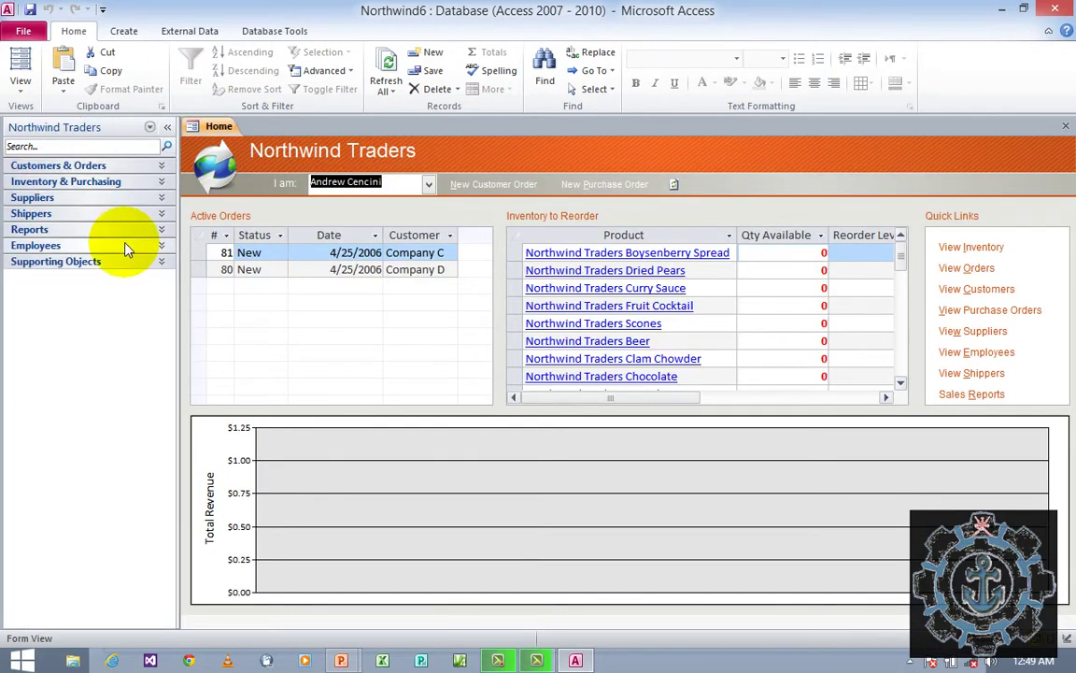
Expand and collapse the Customers & Orders, Inventory & Purchasing, Suppliers and Shippers groups.
{"action": "left_click", "coordinate": [91, 168]}
{"action": "left_click", "coordinate": [98, 168]}
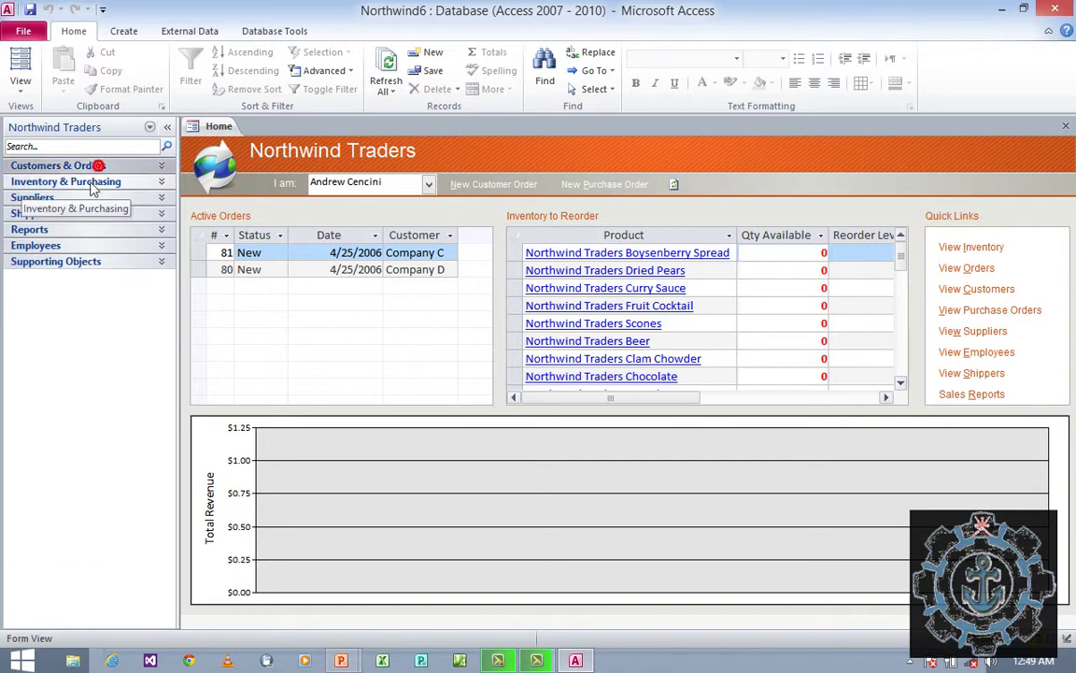
{"action": "left_click", "coordinate": [84, 183]}
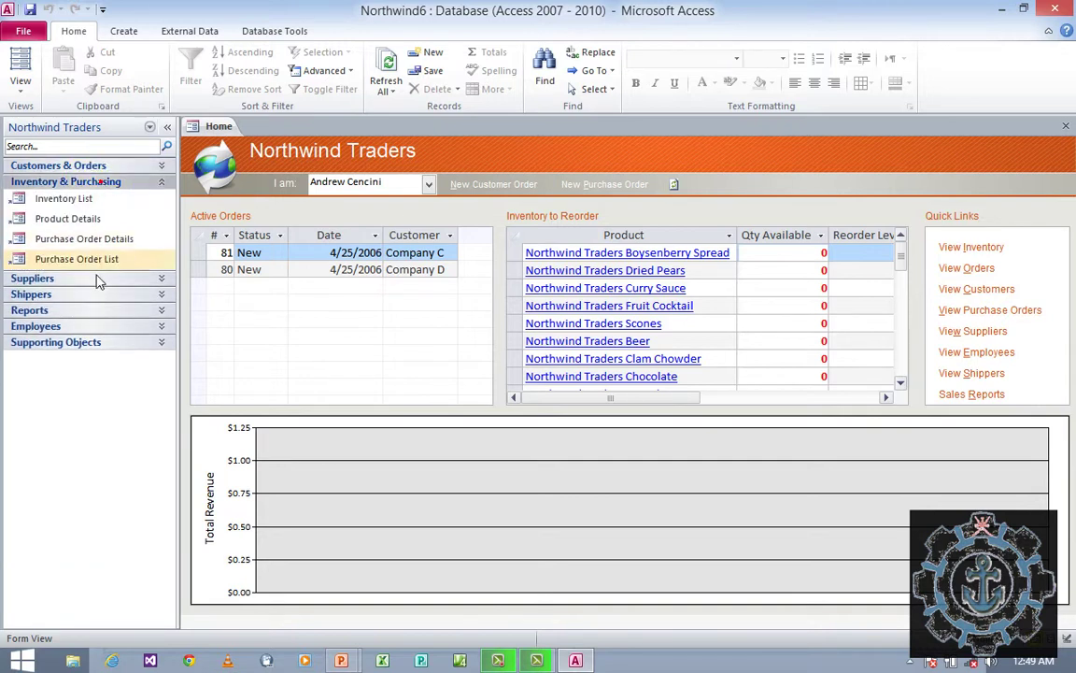
{"action": "left_click", "coordinate": [110, 182]}
{"action": "left_click", "coordinate": [101, 199]}
{"action": "left_click", "coordinate": [102, 200]}
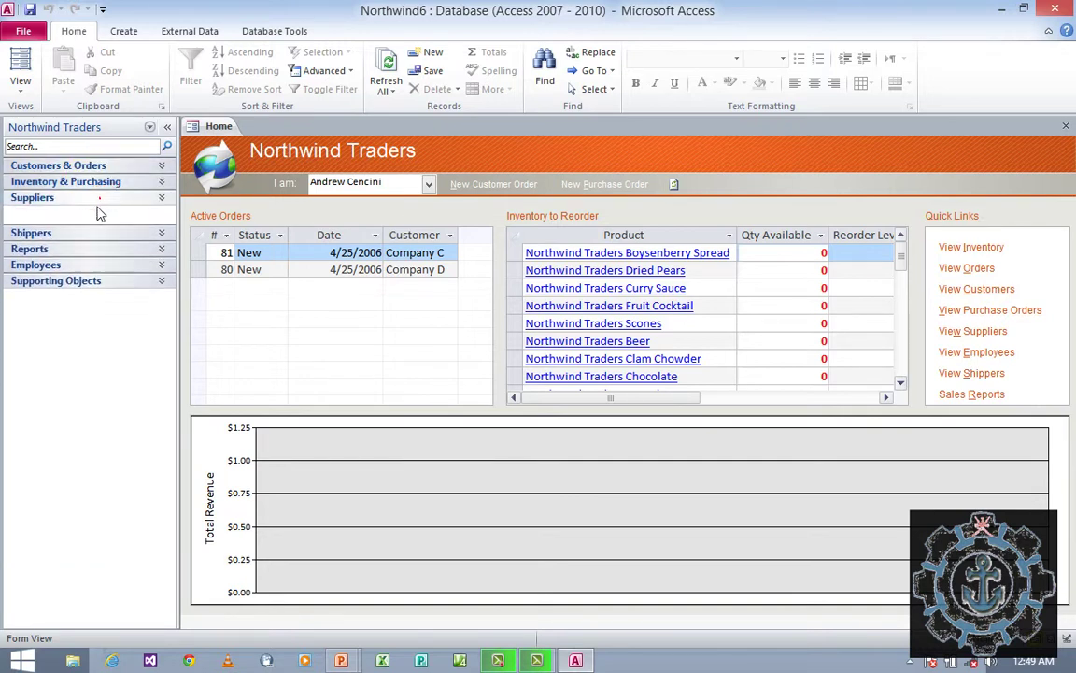
{"action": "left_click", "coordinate": [92, 214]}
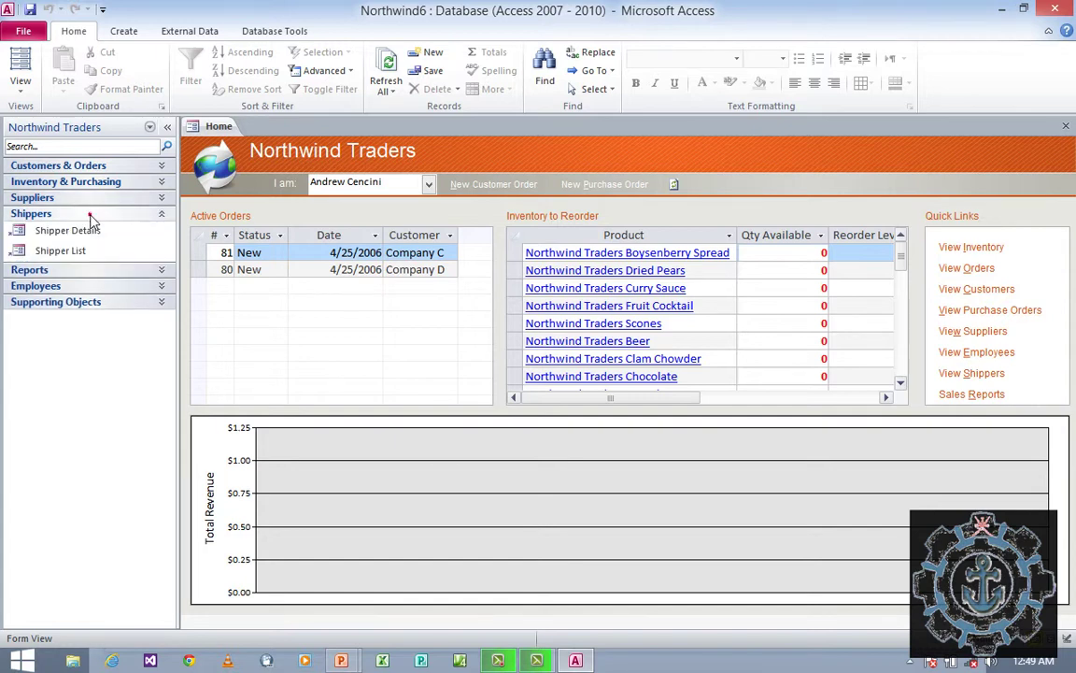
Browse the Reports, Employees and Supporting Objects groups, finishing with Customers & Orders expanded.
{"action": "left_click", "coordinate": [82, 271]}
{"action": "left_click", "coordinate": [82, 271]}
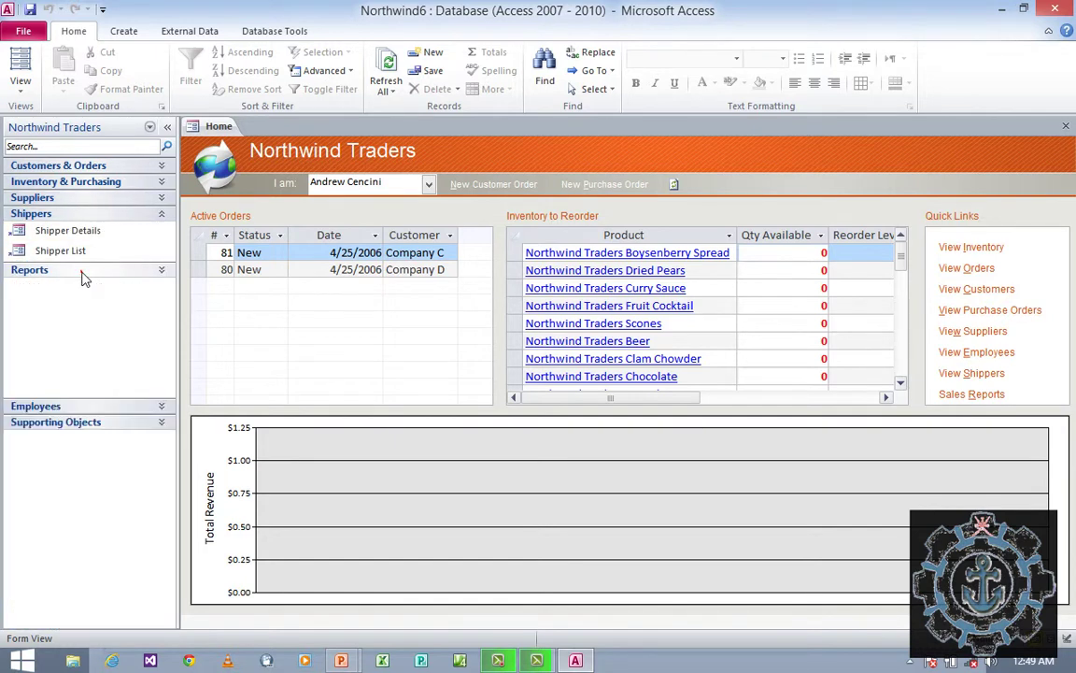
{"action": "left_click", "coordinate": [56, 214]}
{"action": "left_click", "coordinate": [47, 246]}
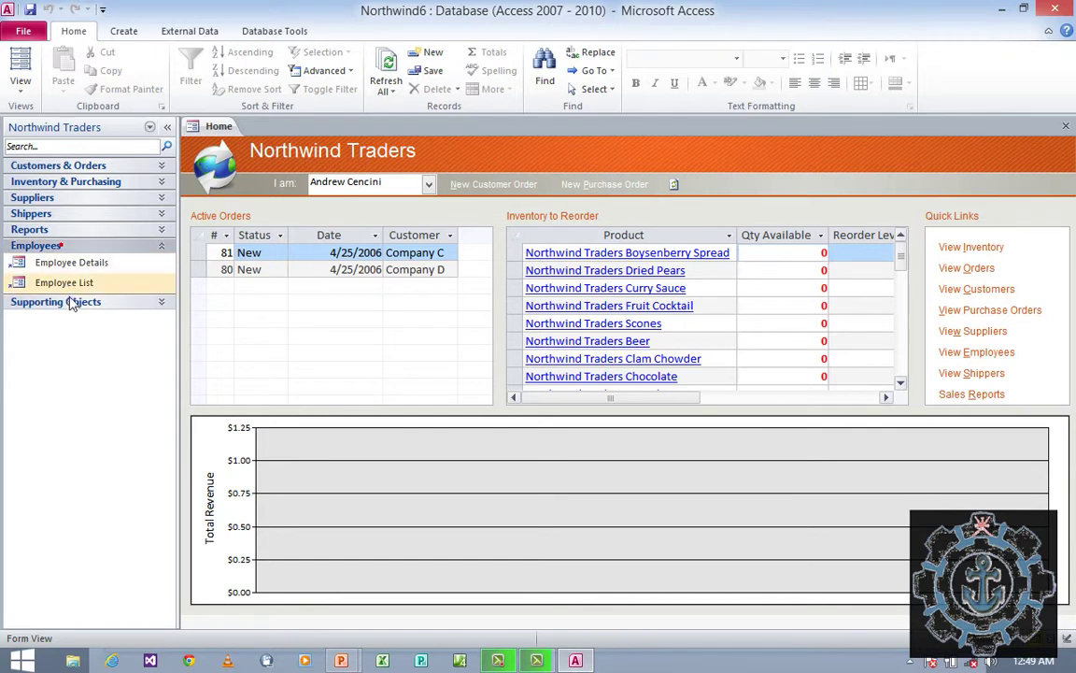
{"action": "left_click", "coordinate": [58, 303]}
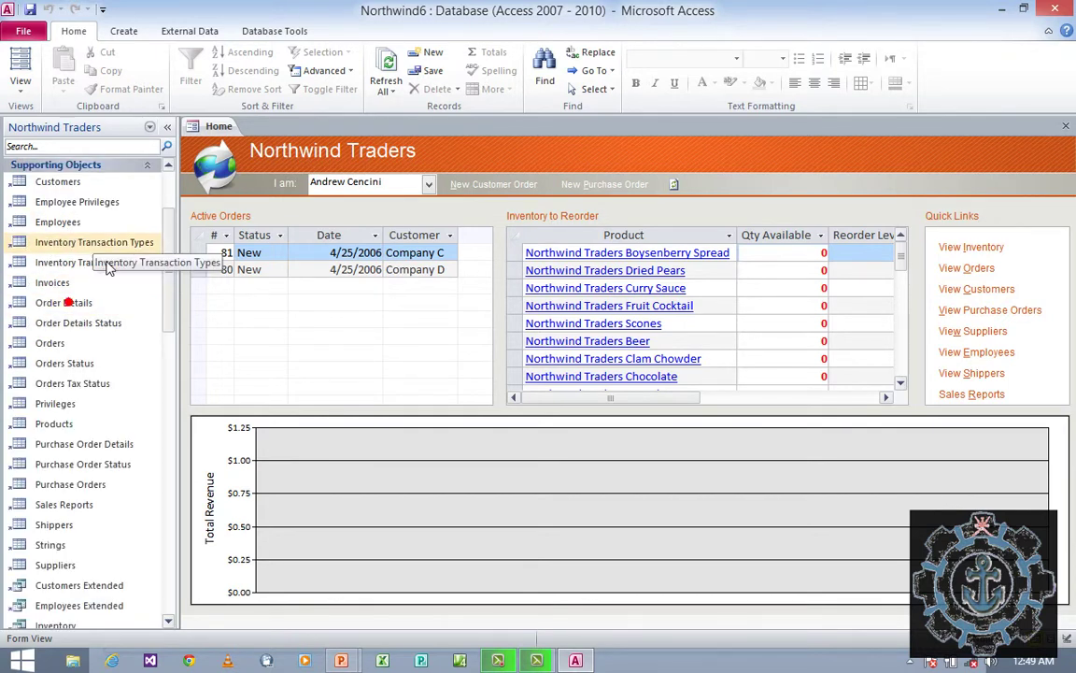
{"action": "scroll", "coordinate": [84, 243], "scroll_direction": "up", "scroll_amount": 3}
{"action": "left_click", "coordinate": [39, 246]}
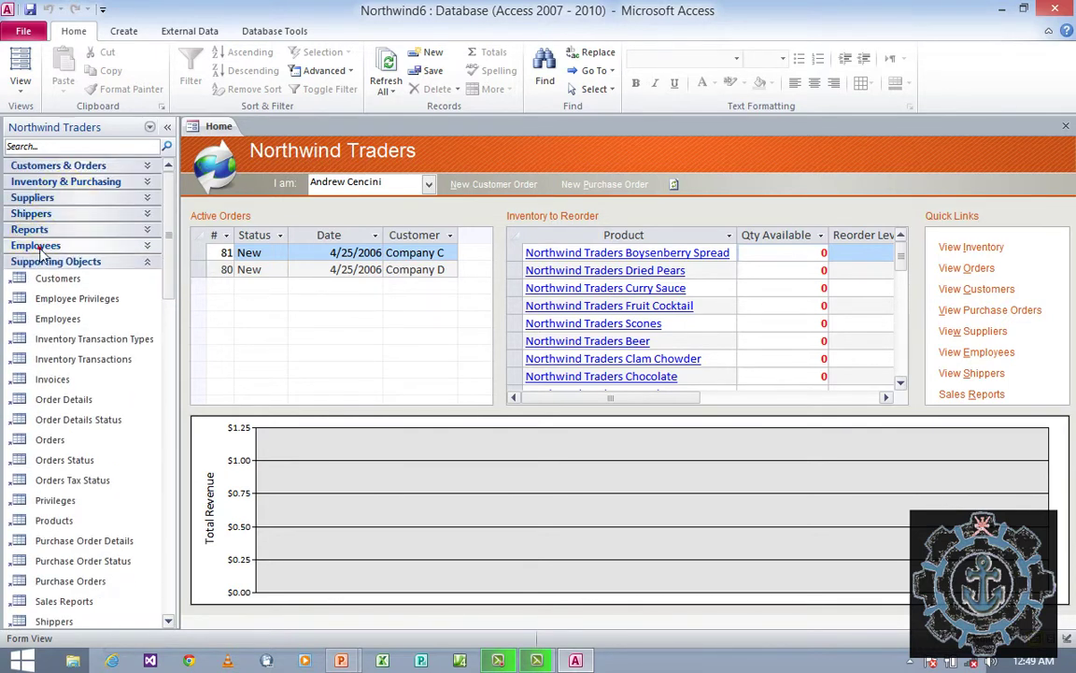
{"action": "left_click", "coordinate": [41, 261]}
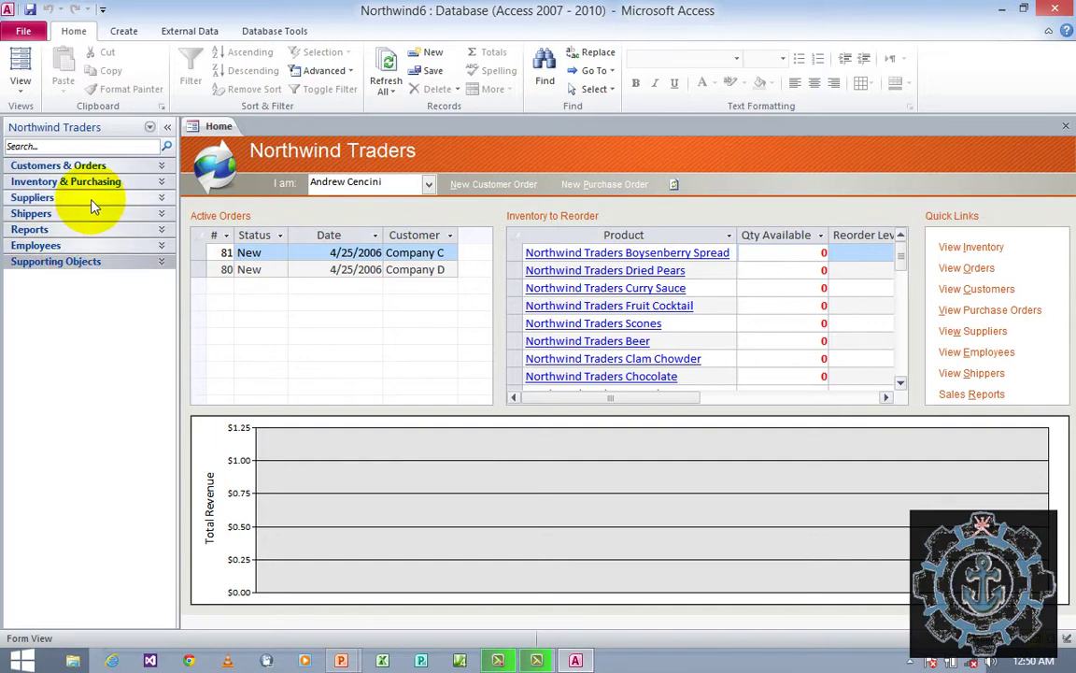
{"action": "left_click", "coordinate": [69, 168]}
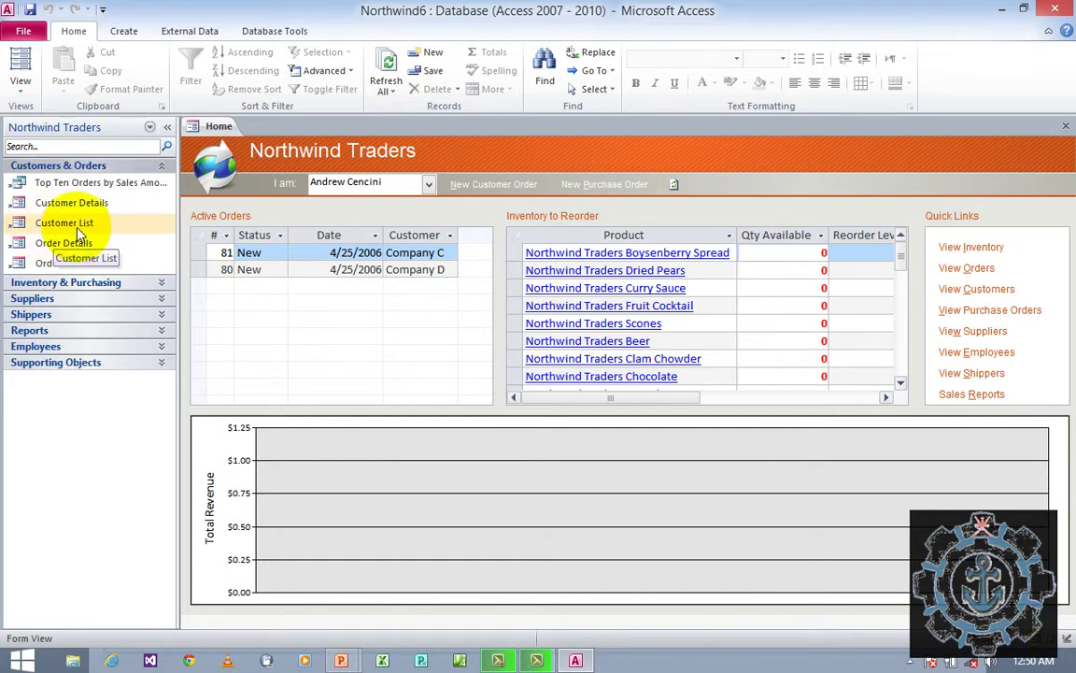
Open Customer List (29 customers) and Order List (48 orders), then expand Suppliers to select Supplier Details.
{"action": "left_click", "coordinate": [70, 226]}
{"action": "double_click", "coordinate": [78, 229]}
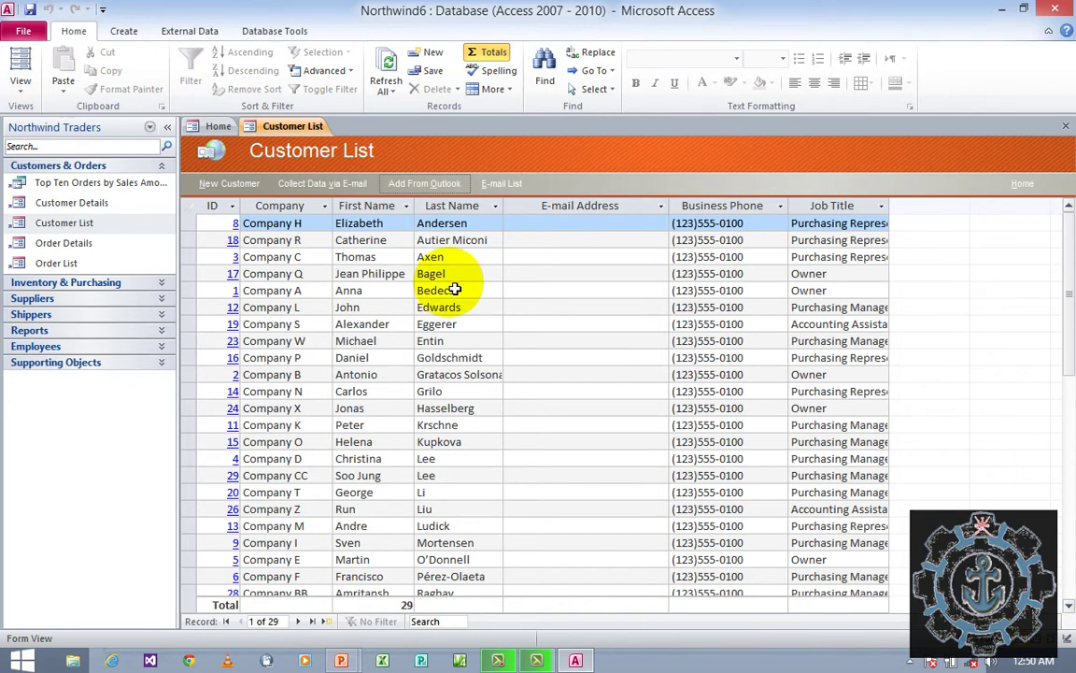
{"action": "left_click_drag", "start_coordinate": [1069, 228], "coordinate": [1069, 523]}
{"action": "left_click", "coordinate": [69, 267]}
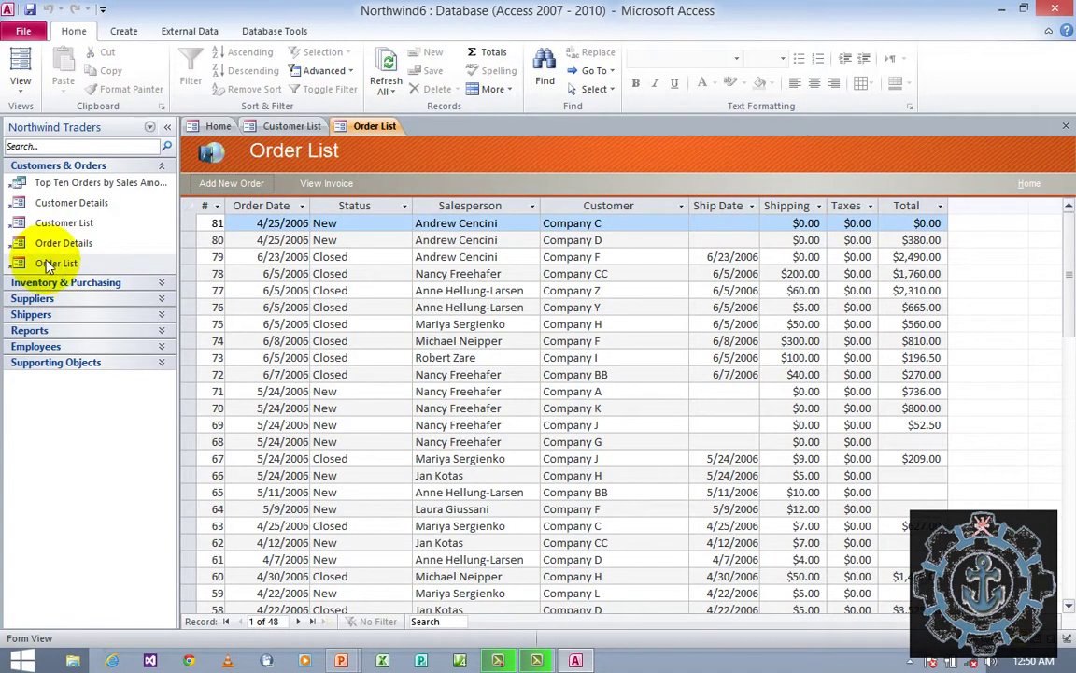
{"action": "left_click", "coordinate": [56, 299]}
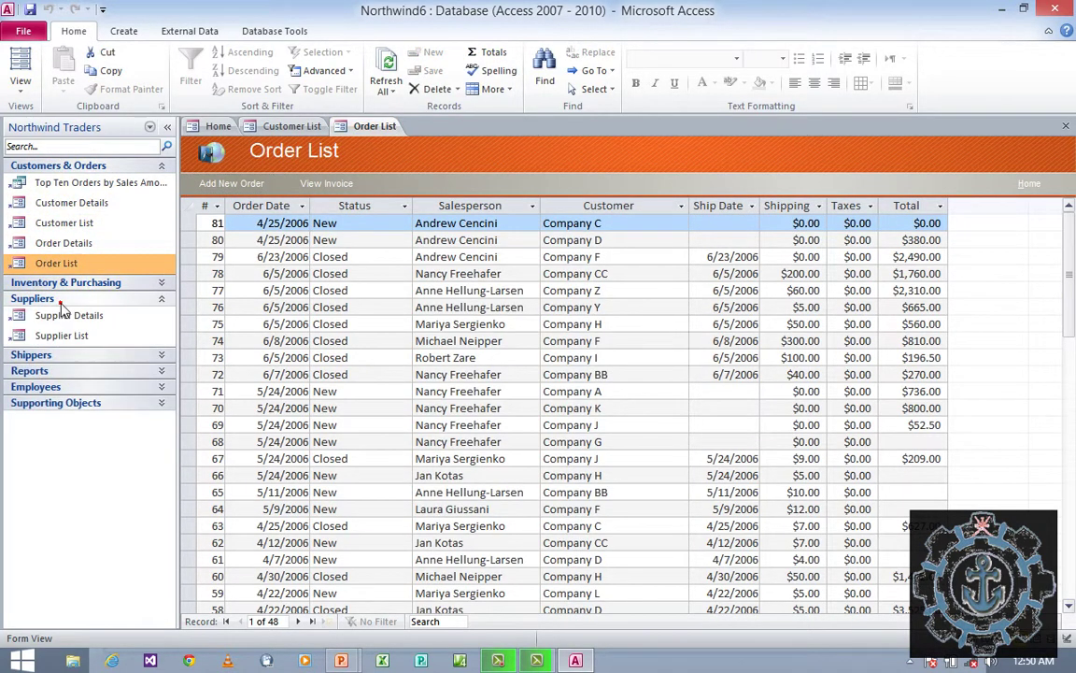
{"action": "left_click", "coordinate": [72, 318]}
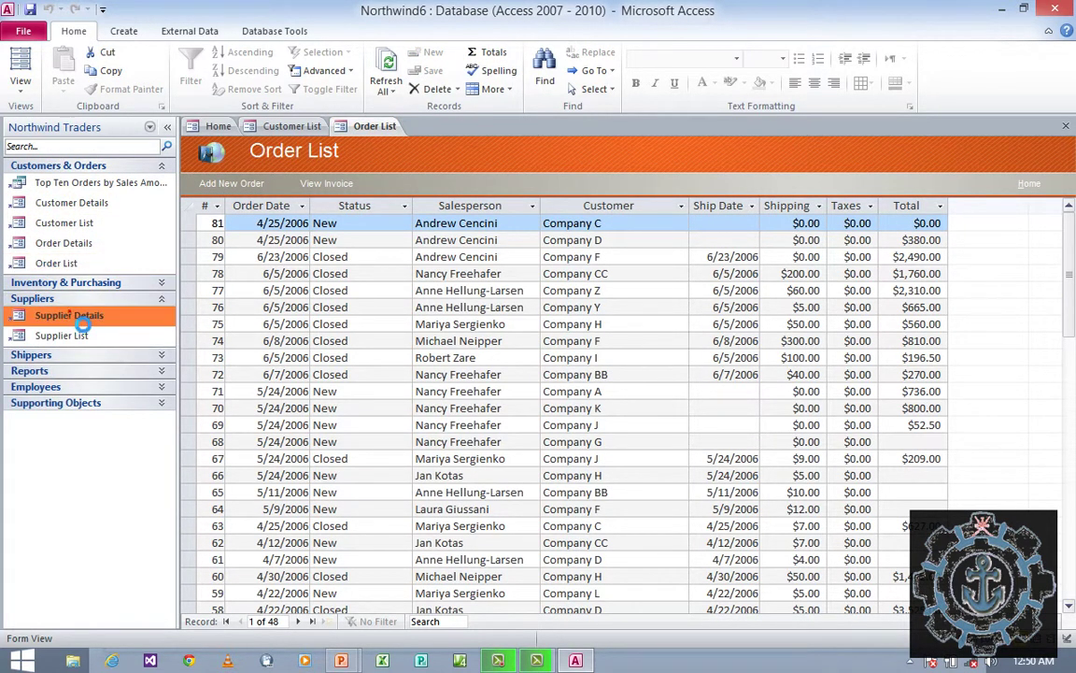
Open Supplier Details, view its Products, Purchases and General pages, then close it.
{"action": "double_click", "coordinate": [82, 321]}
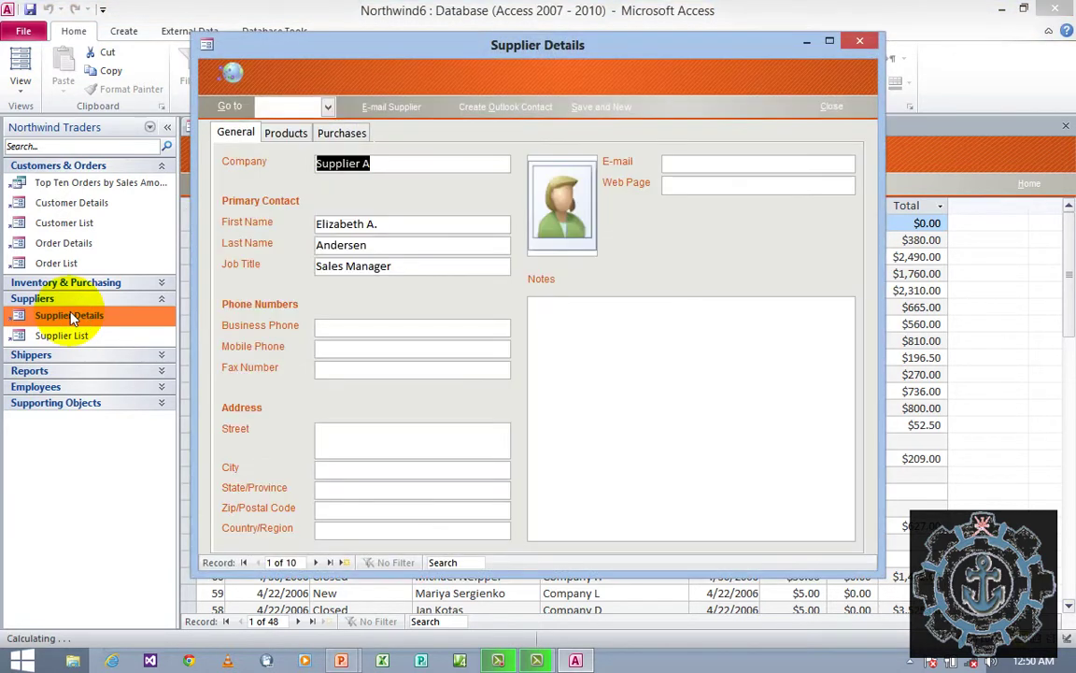
{"action": "left_click_drag", "start_coordinate": [413, 43], "coordinate": [519, 113]}
{"action": "left_click_drag", "start_coordinate": [600, 141], "coordinate": [576, 138]}
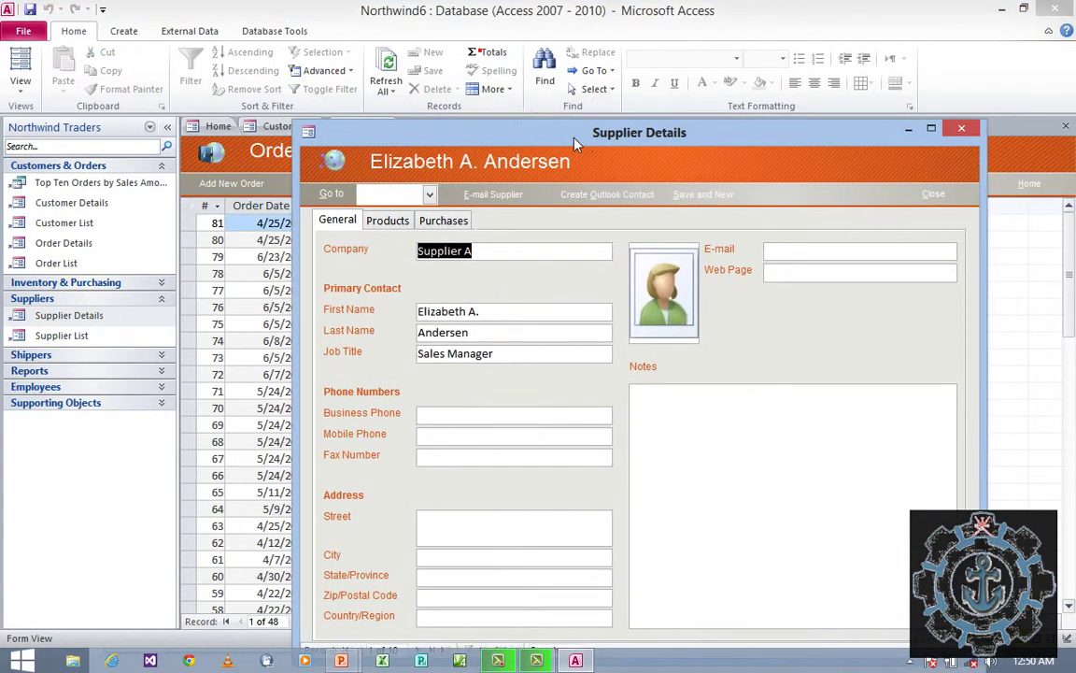
{"action": "left_click", "coordinate": [381, 224]}
{"action": "left_click", "coordinate": [428, 224]}
{"action": "left_click", "coordinate": [323, 223]}
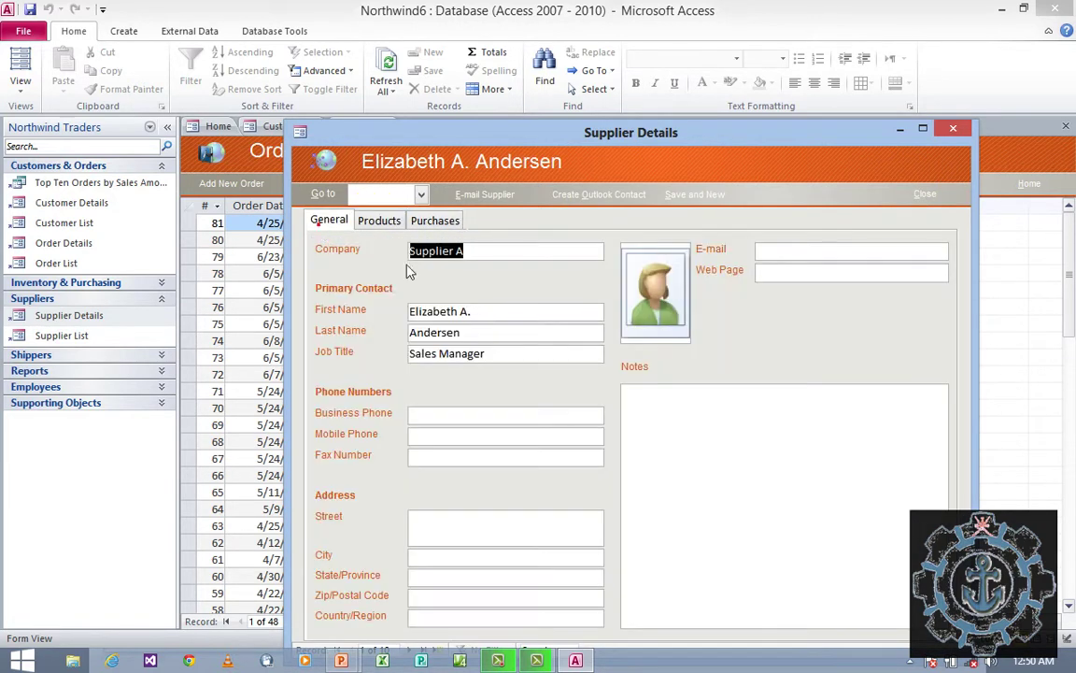
{"action": "left_click", "coordinate": [953, 130]}
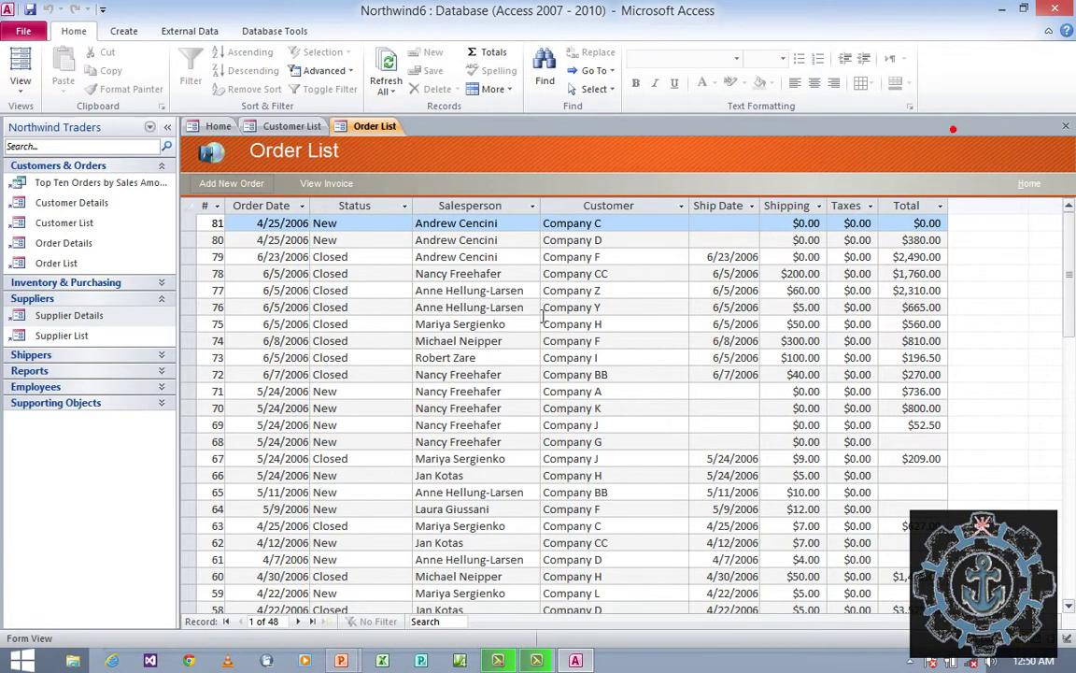
Look over the Create and External Data ribbon commands and select the Order List form.
{"action": "left_click", "coordinate": [126, 32]}
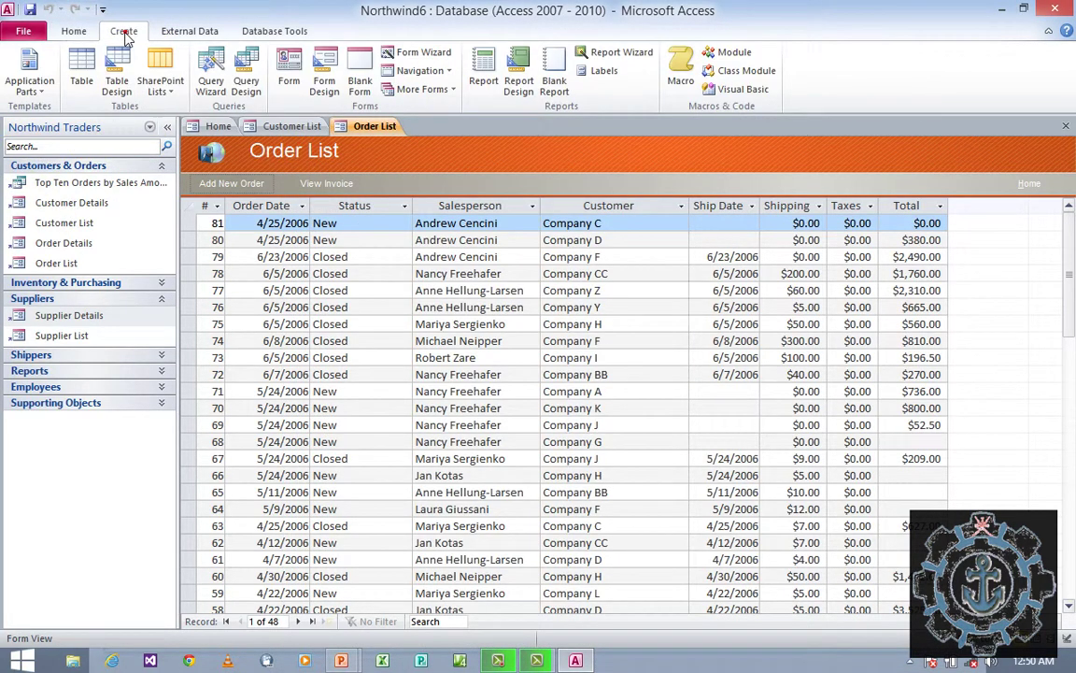
{"action": "left_click", "coordinate": [179, 31]}
{"action": "left_click", "coordinate": [56, 262]}
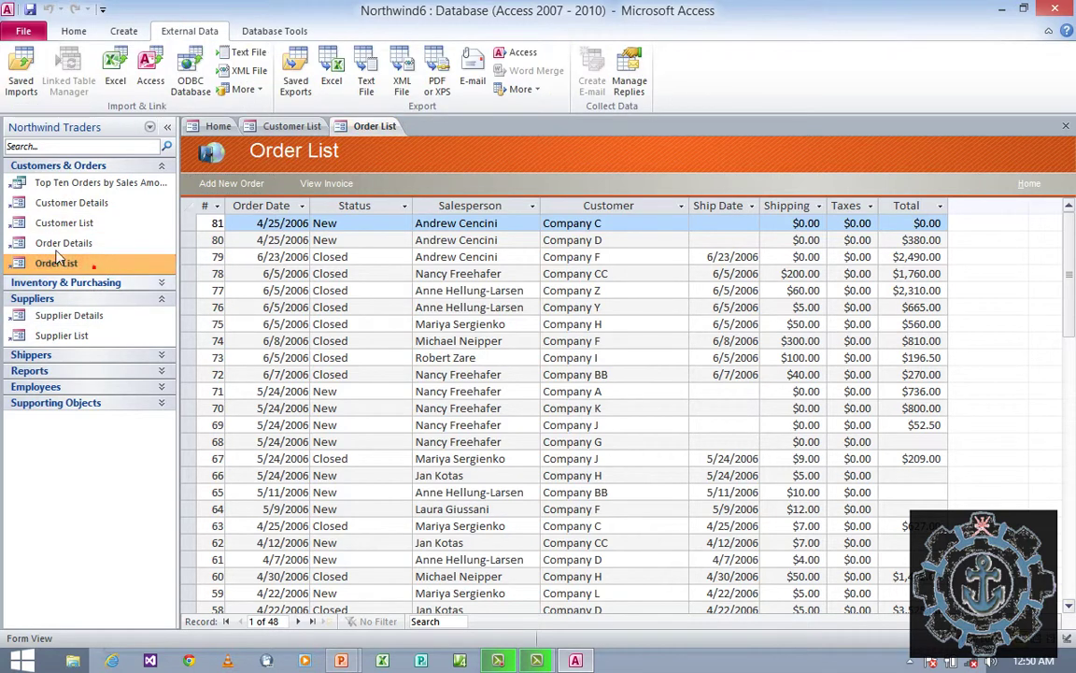
{"action": "left_click", "coordinate": [47, 357]}
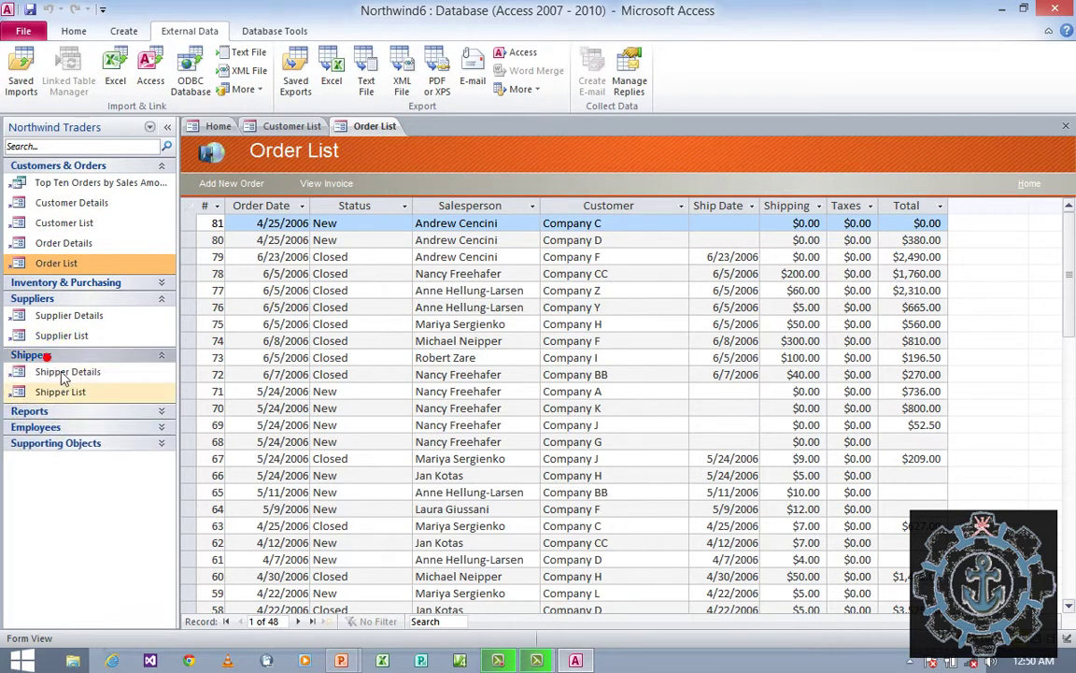
{"action": "left_click", "coordinate": [61, 393]}
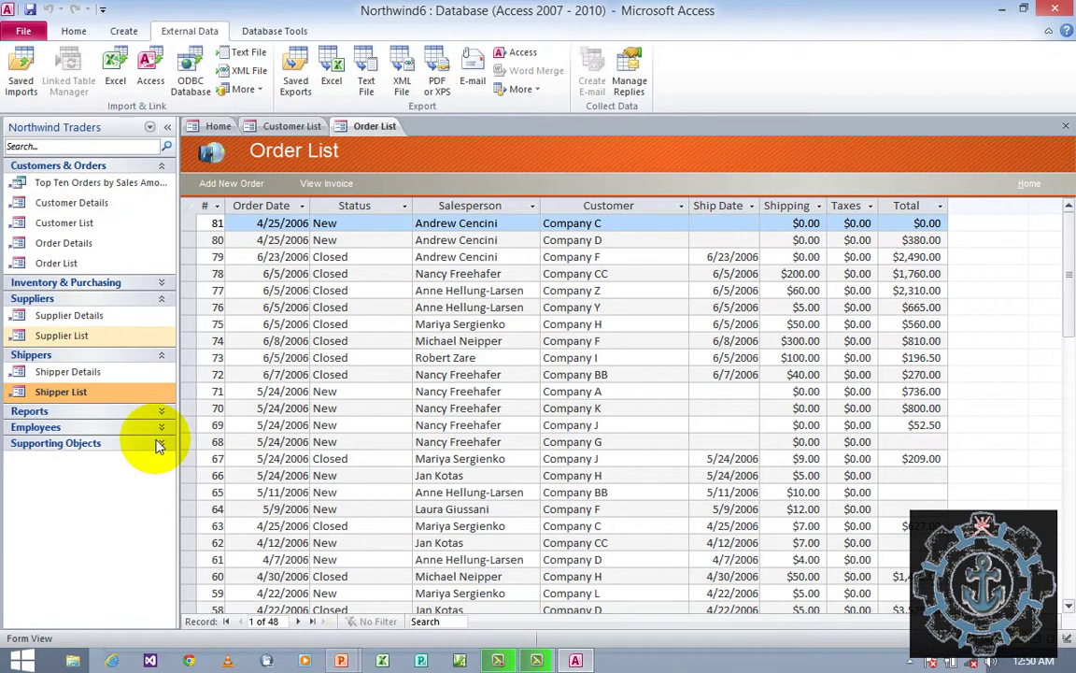
{"action": "left_click", "coordinate": [145, 411]}
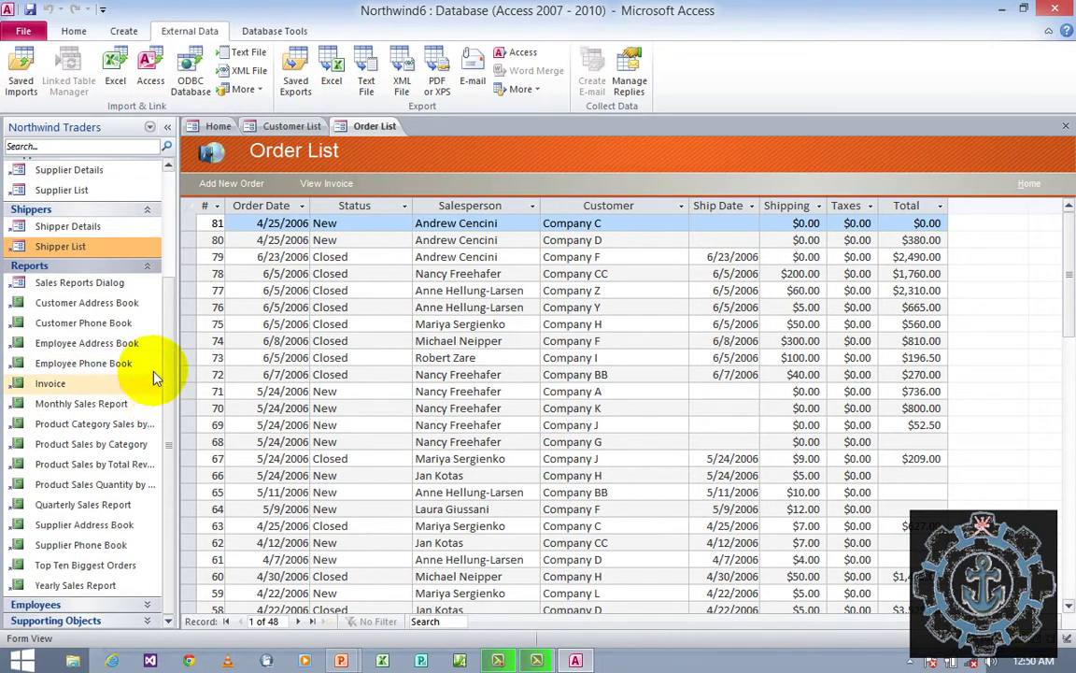
{"action": "scroll", "coordinate": [138, 333], "scroll_direction": "up", "scroll_amount": 3}
{"action": "left_click", "coordinate": [42, 165]}
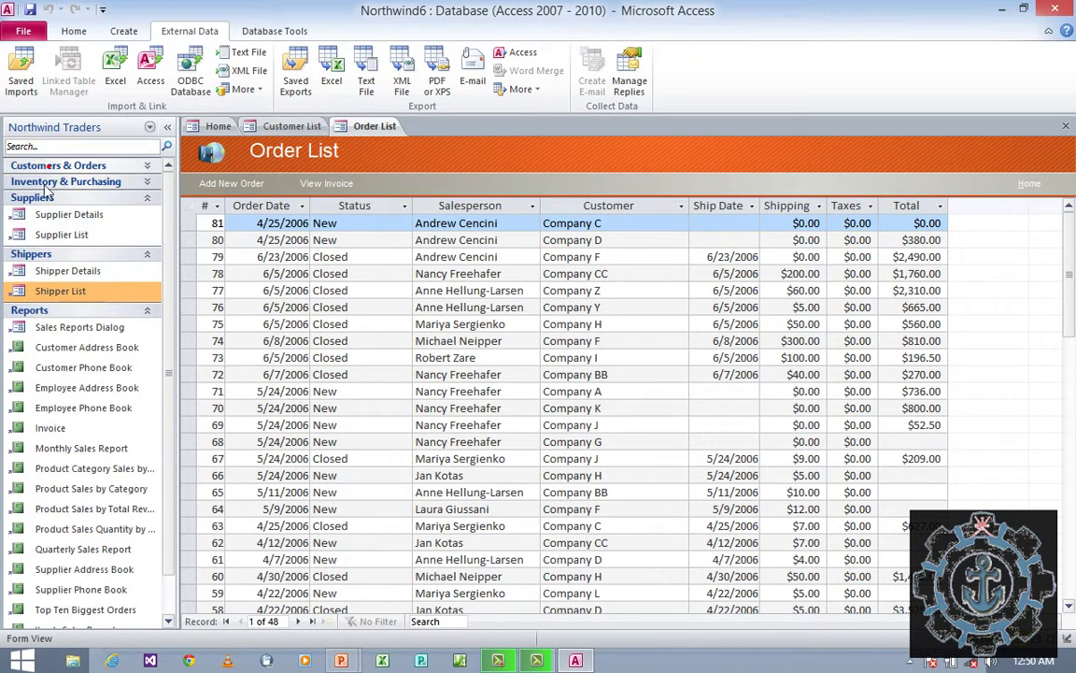
{"action": "left_click", "coordinate": [42, 198]}
{"action": "left_click", "coordinate": [38, 269]}
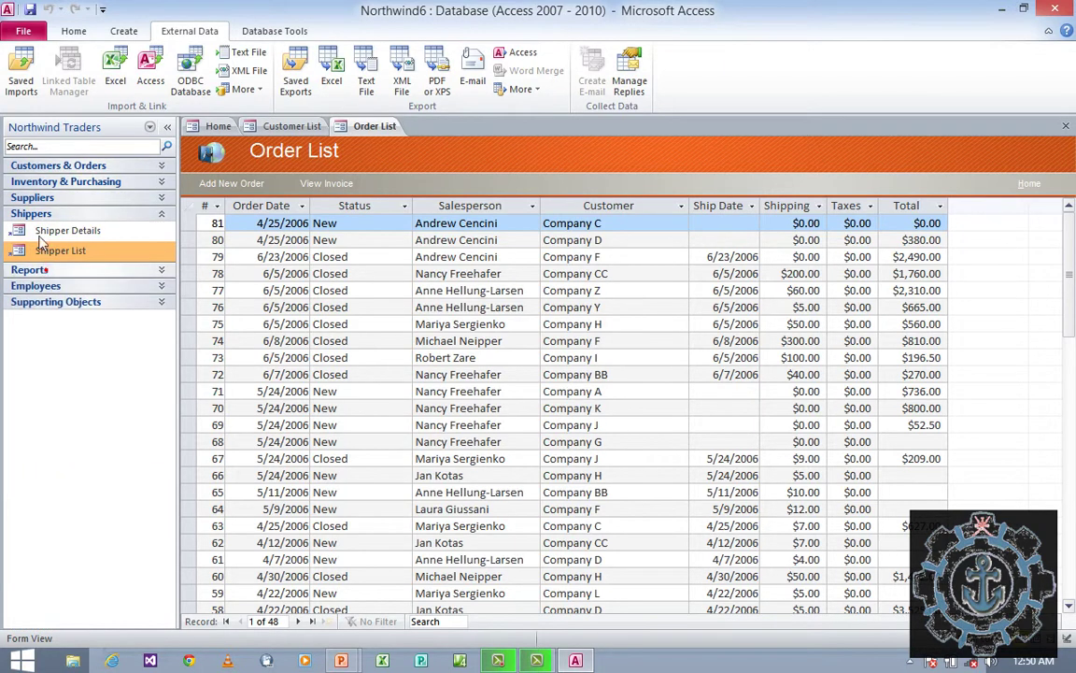
{"action": "left_click", "coordinate": [37, 213]}
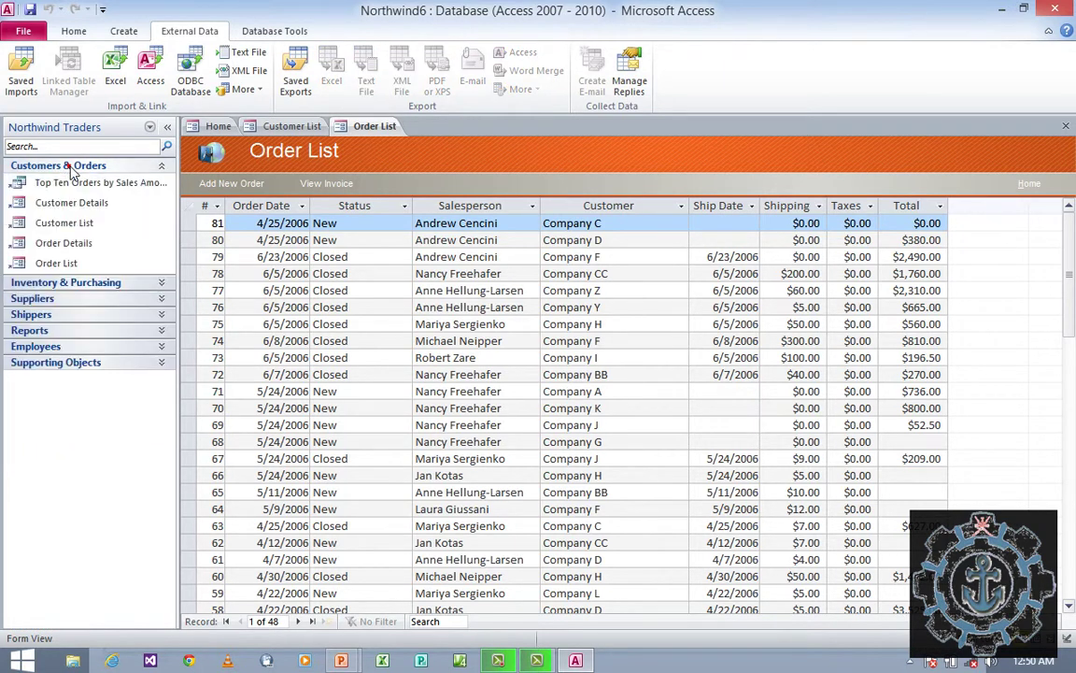
{"action": "left_click", "coordinate": [120, 186]}
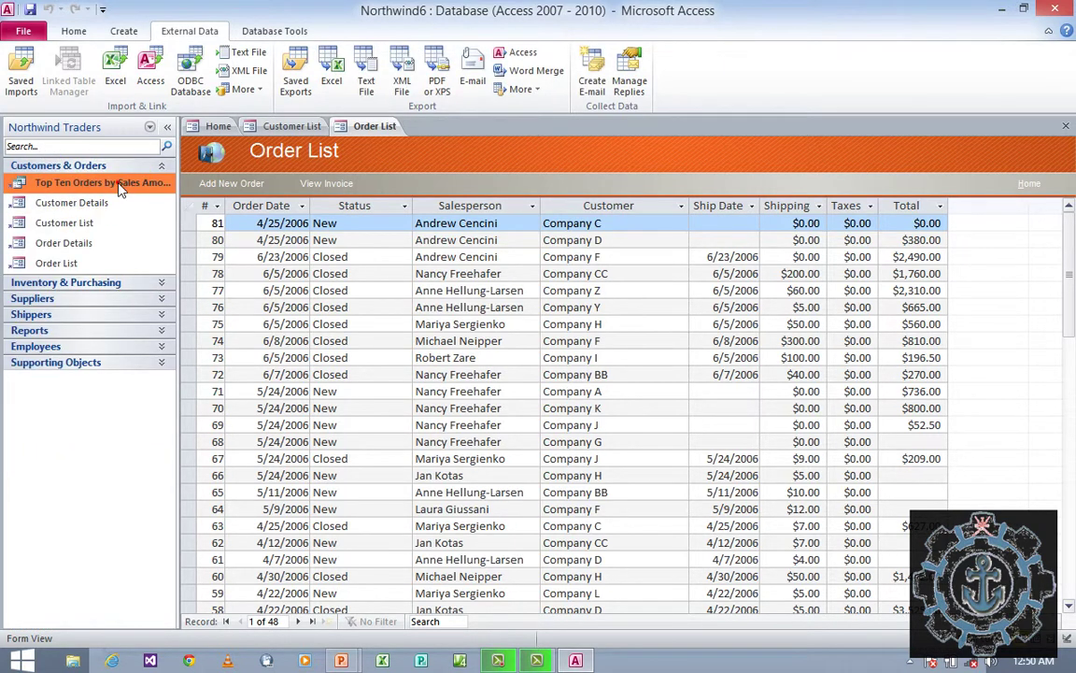
{"action": "left_click", "coordinate": [72, 205]}
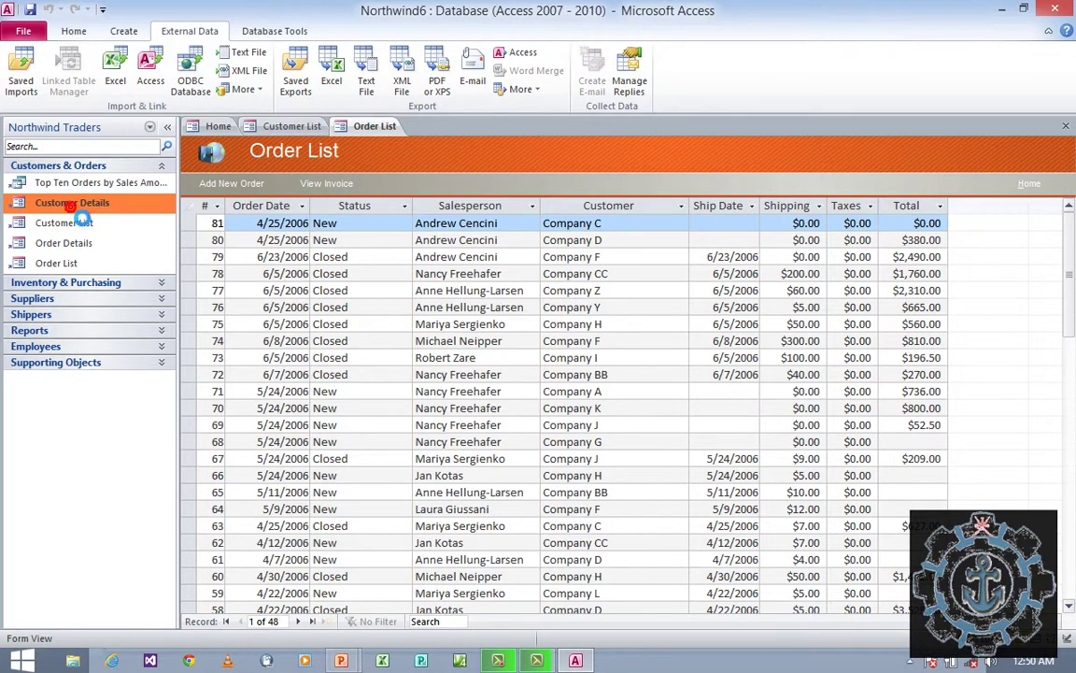
{"action": "double_click", "coordinate": [72, 205]}
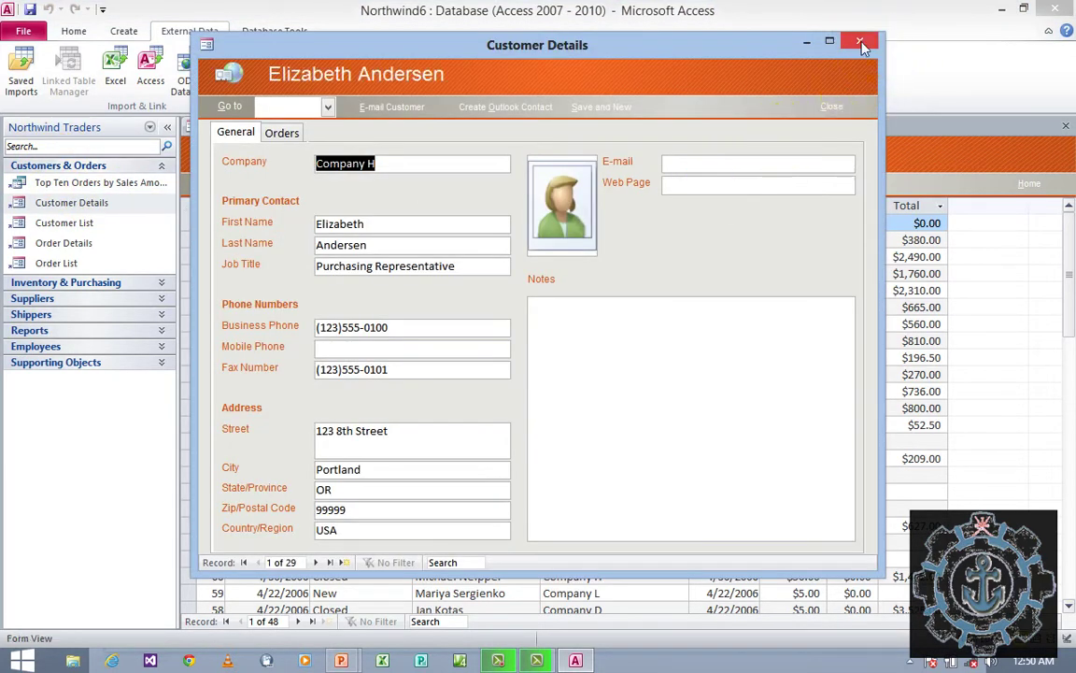
{"action": "left_click", "coordinate": [861, 43]}
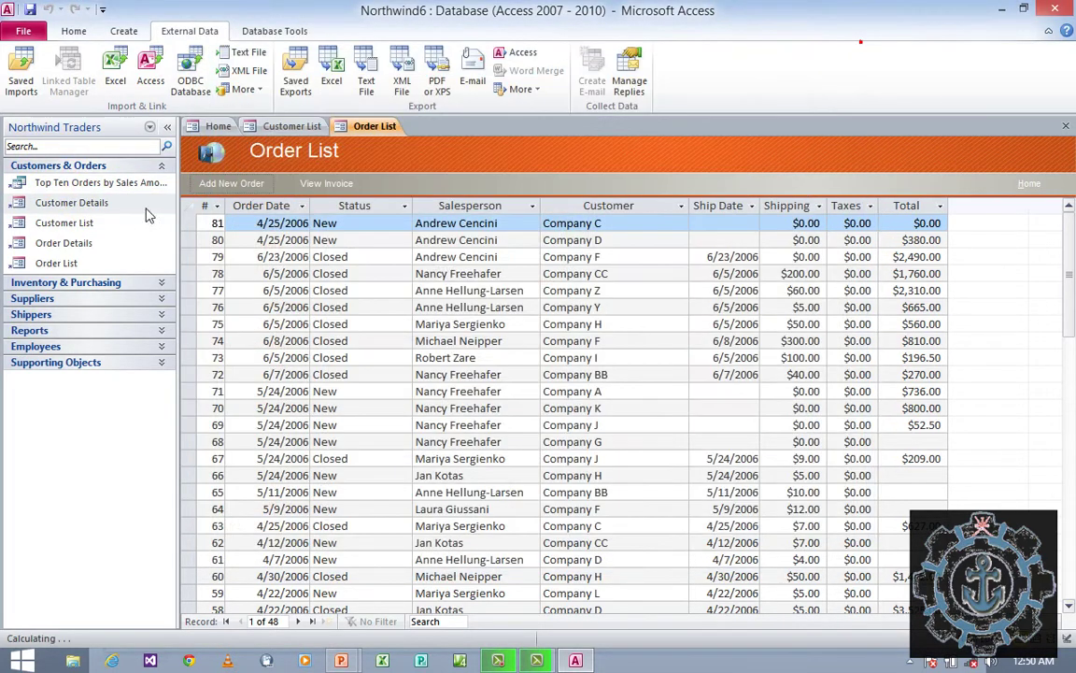
Switch the Order List form to Design View.
{"action": "left_click", "coordinate": [74, 29]}
{"action": "left_click", "coordinate": [121, 31]}
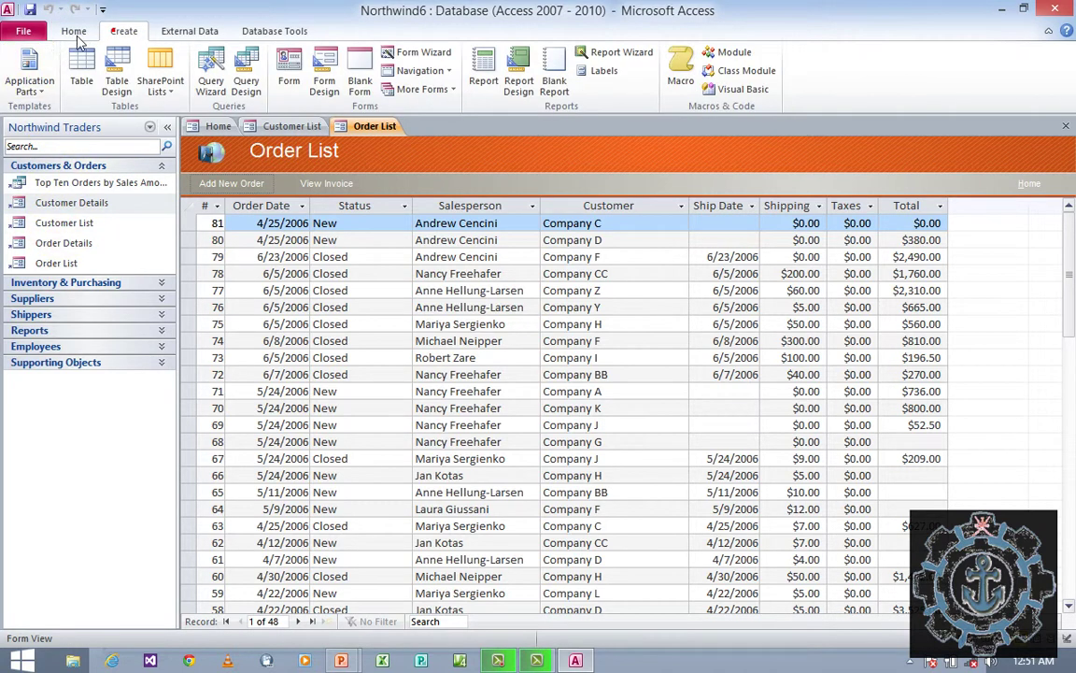
{"action": "left_click", "coordinate": [75, 33]}
{"action": "left_click", "coordinate": [22, 82]}
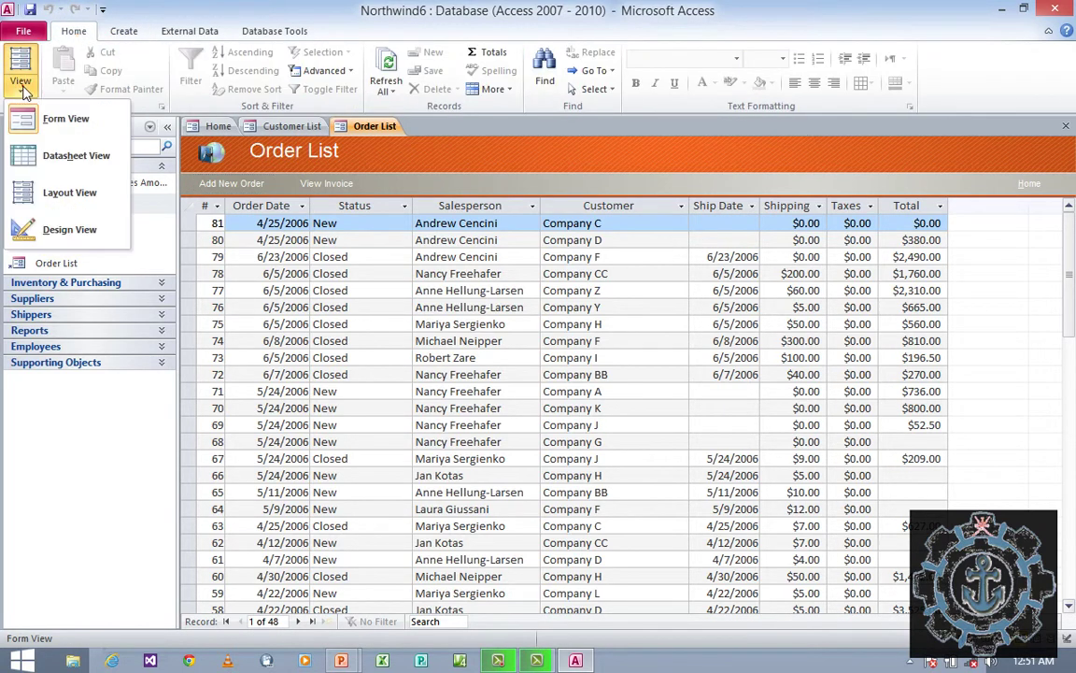
{"action": "left_click", "coordinate": [82, 241]}
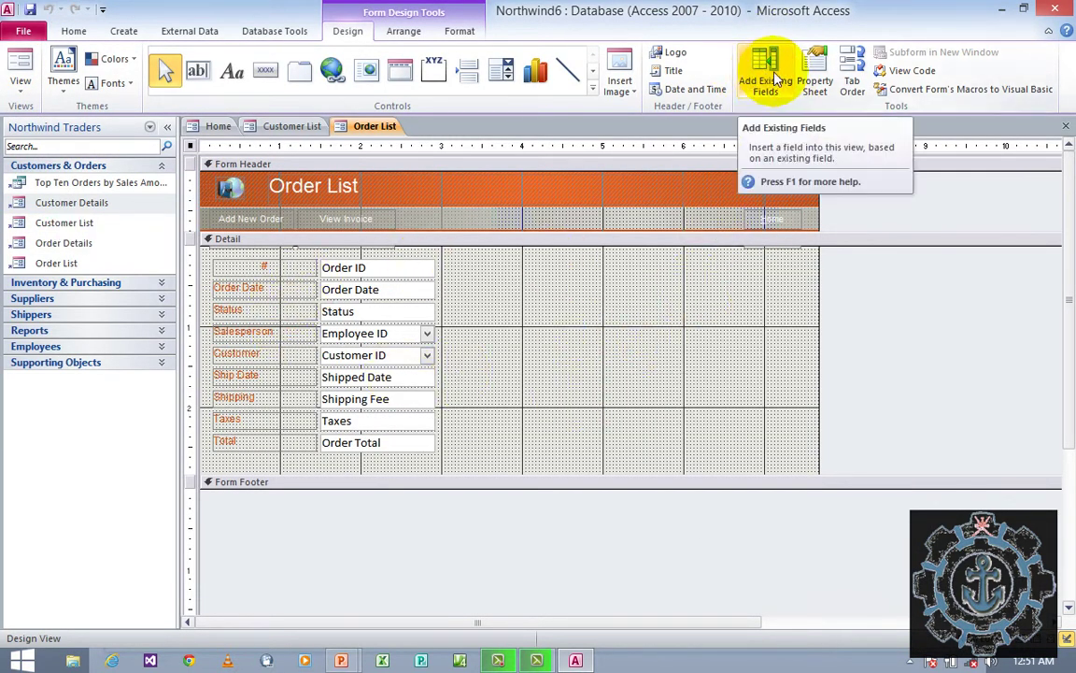
Browse the Field List's Status, Paid Date and Ship Name fields, close it, and open the File Info page.
{"action": "left_click", "coordinate": [774, 83]}
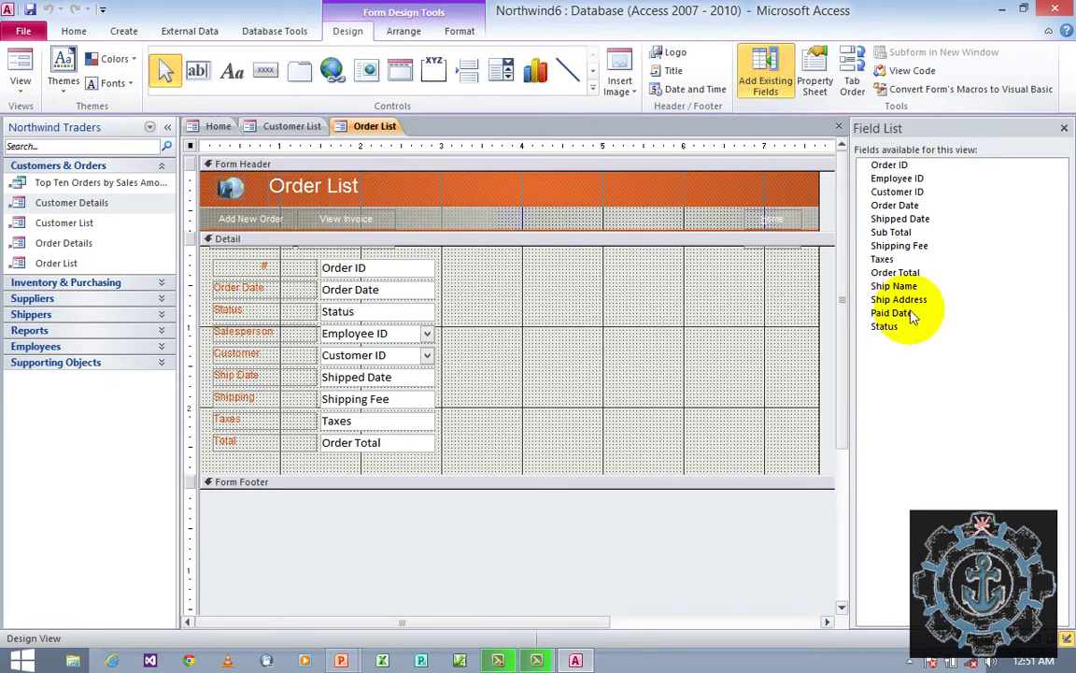
{"action": "left_click", "coordinate": [888, 327]}
{"action": "left_click", "coordinate": [911, 313]}
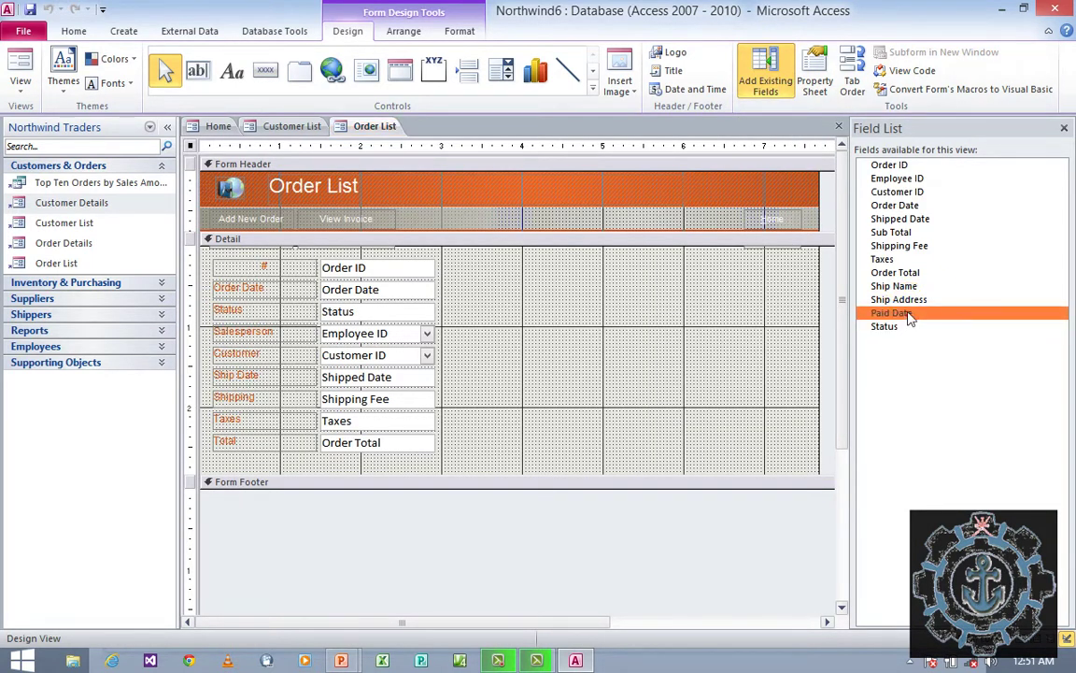
{"action": "left_click", "coordinate": [899, 287]}
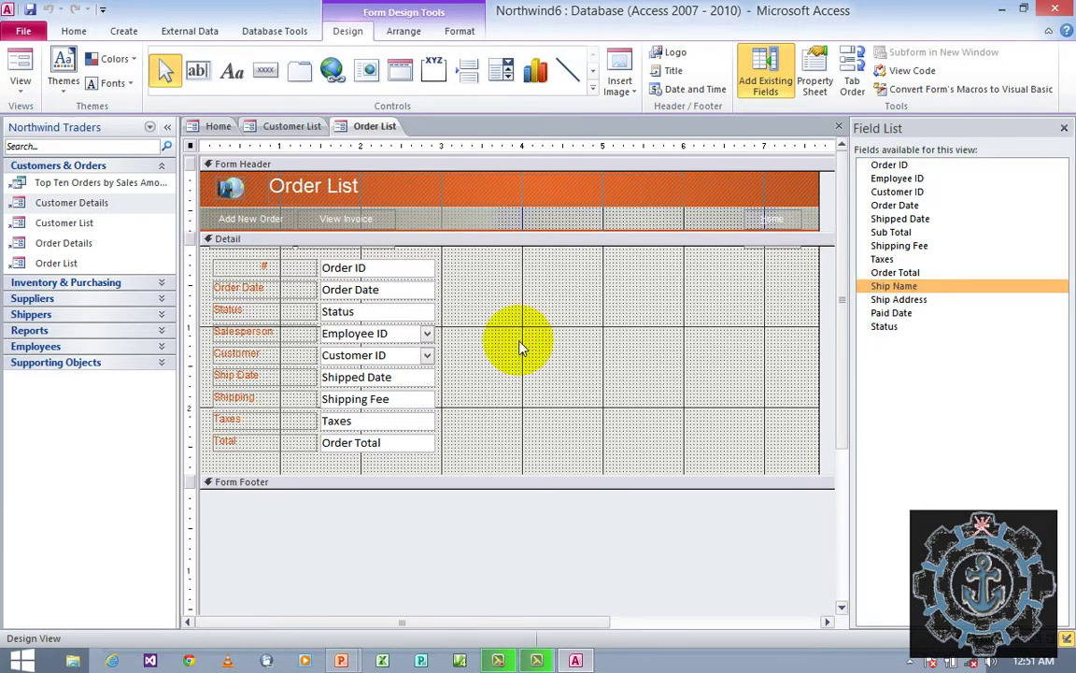
{"action": "left_click", "coordinate": [1064, 128]}
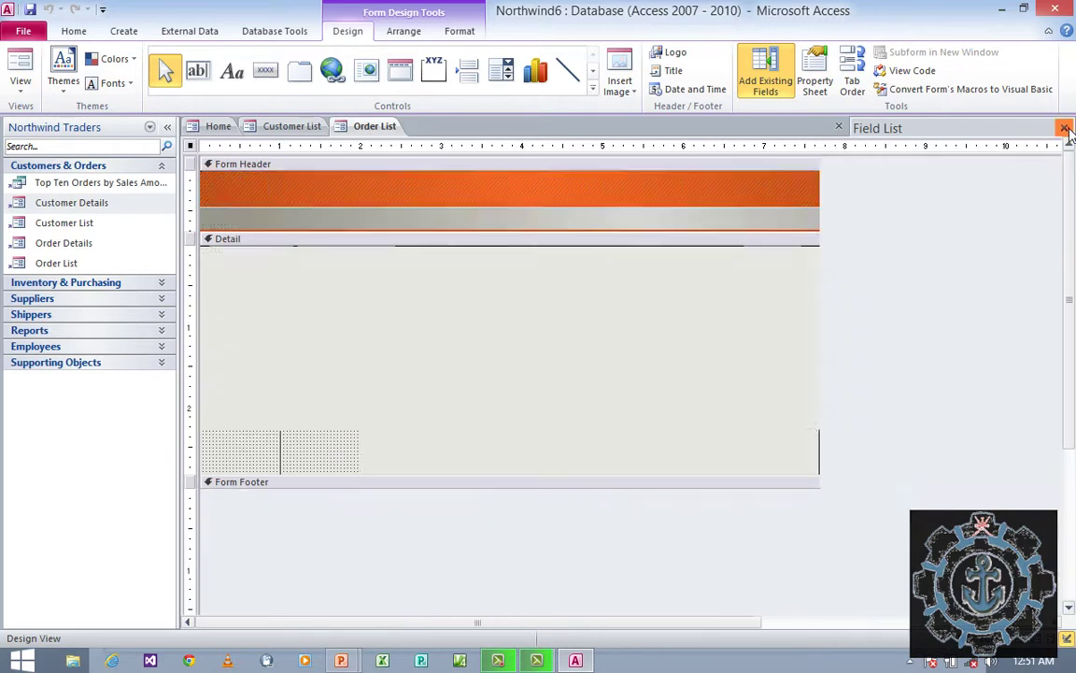
{"action": "left_click", "coordinate": [11, 33]}
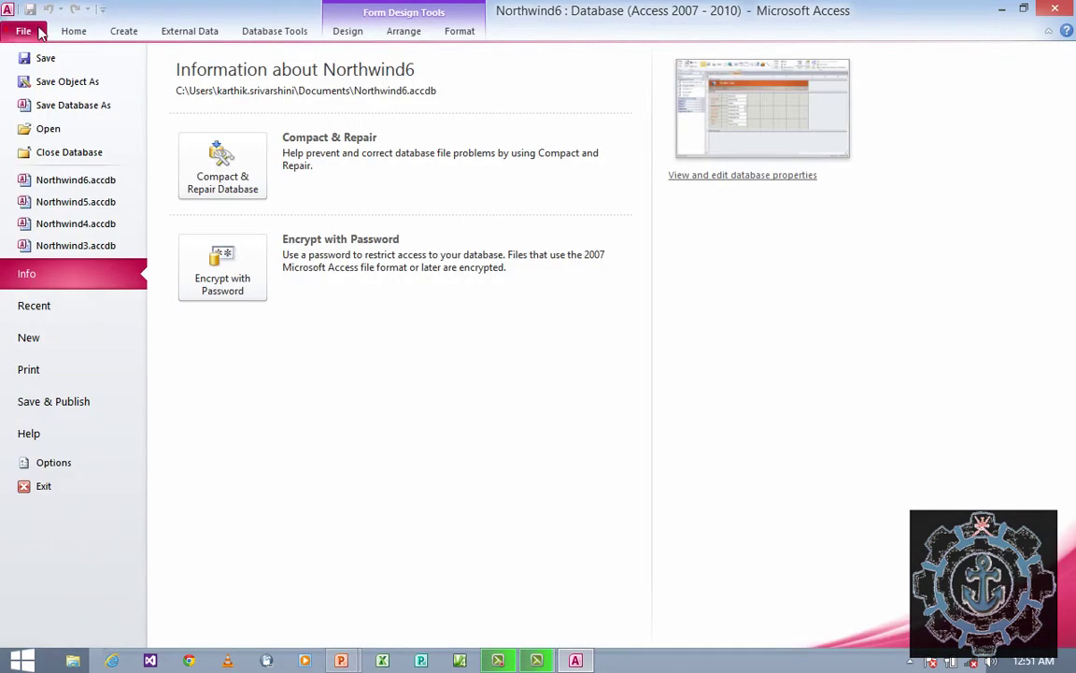
Close Northwind6 and create Faculty1.accdb from the Faculty sample template.
{"action": "left_click", "coordinate": [60, 152]}
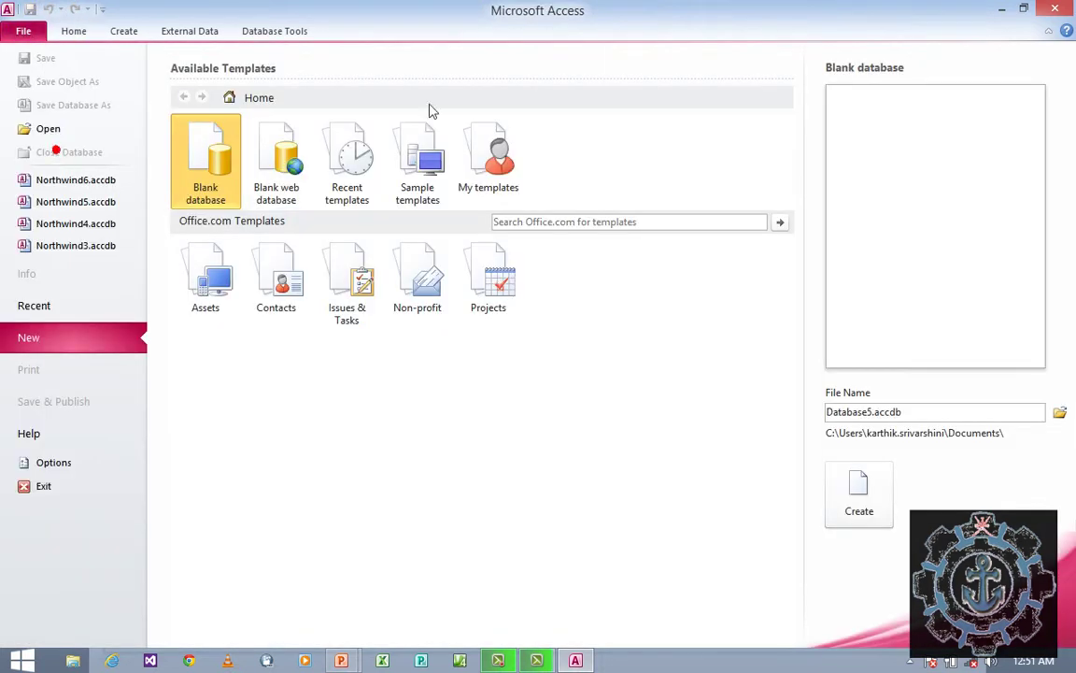
{"action": "left_click", "coordinate": [421, 166]}
{"action": "left_click", "coordinate": [421, 166]}
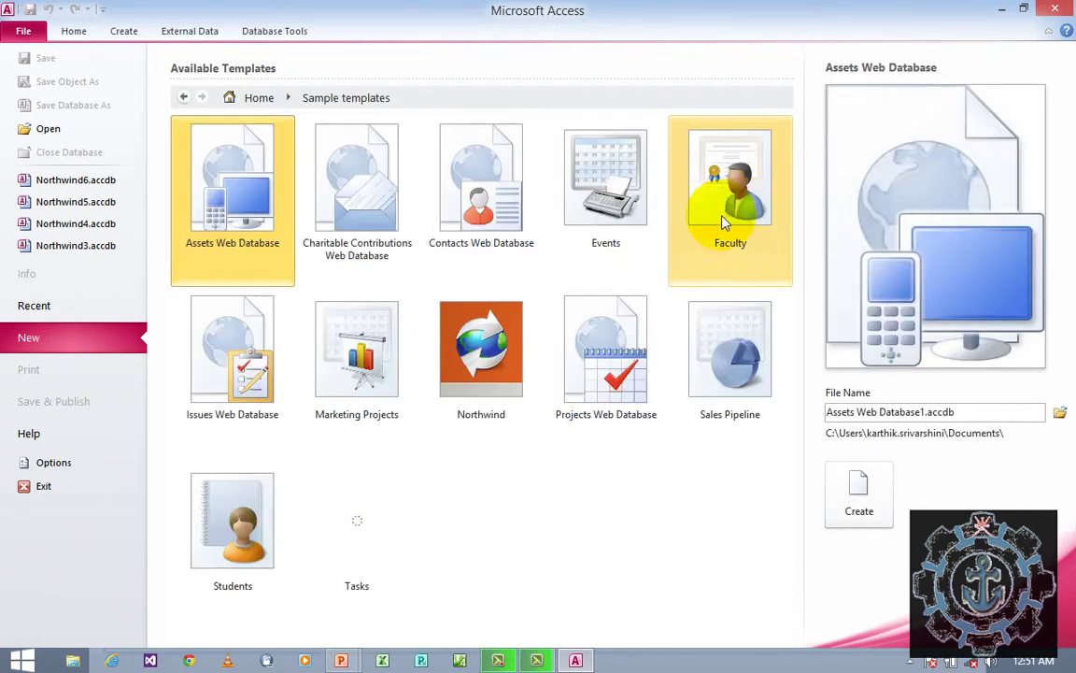
{"action": "double_click", "coordinate": [728, 201]}
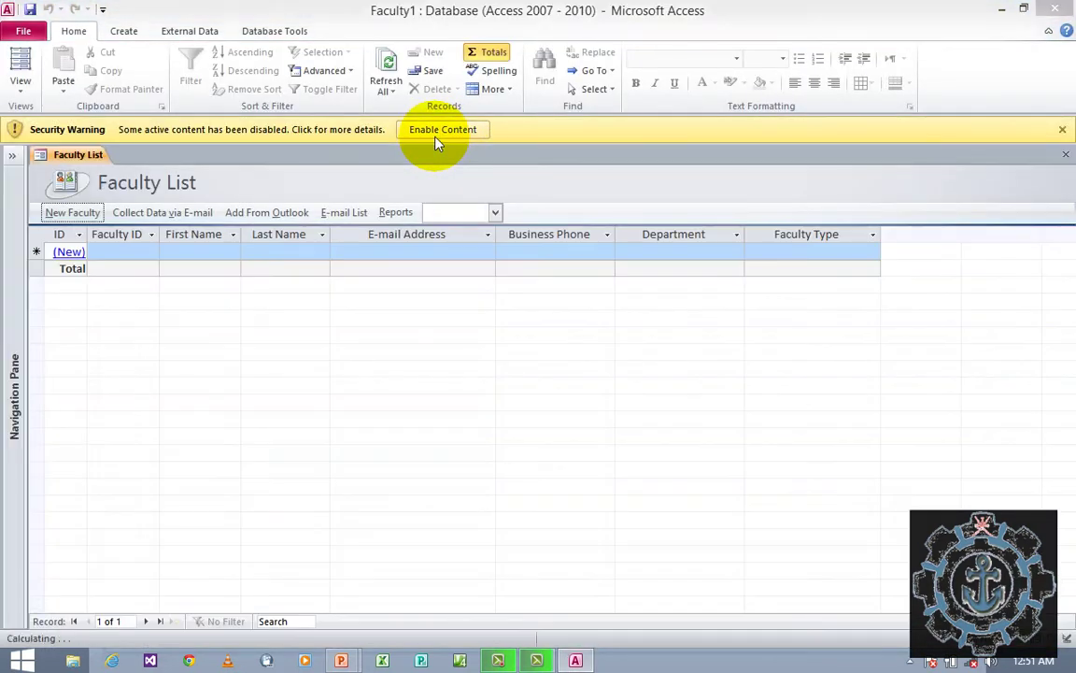
Enable the Faculty1 content, expand the Navigation Pane, and open the Faculty Details form.
{"action": "left_click", "coordinate": [439, 130]}
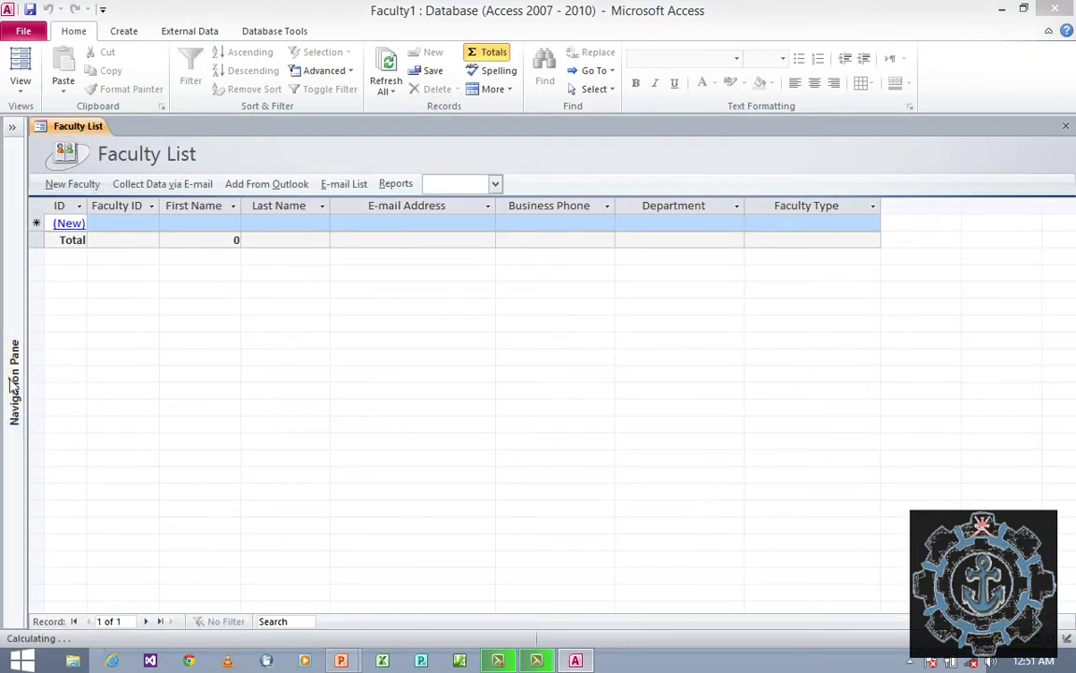
{"action": "left_click", "coordinate": [12, 383]}
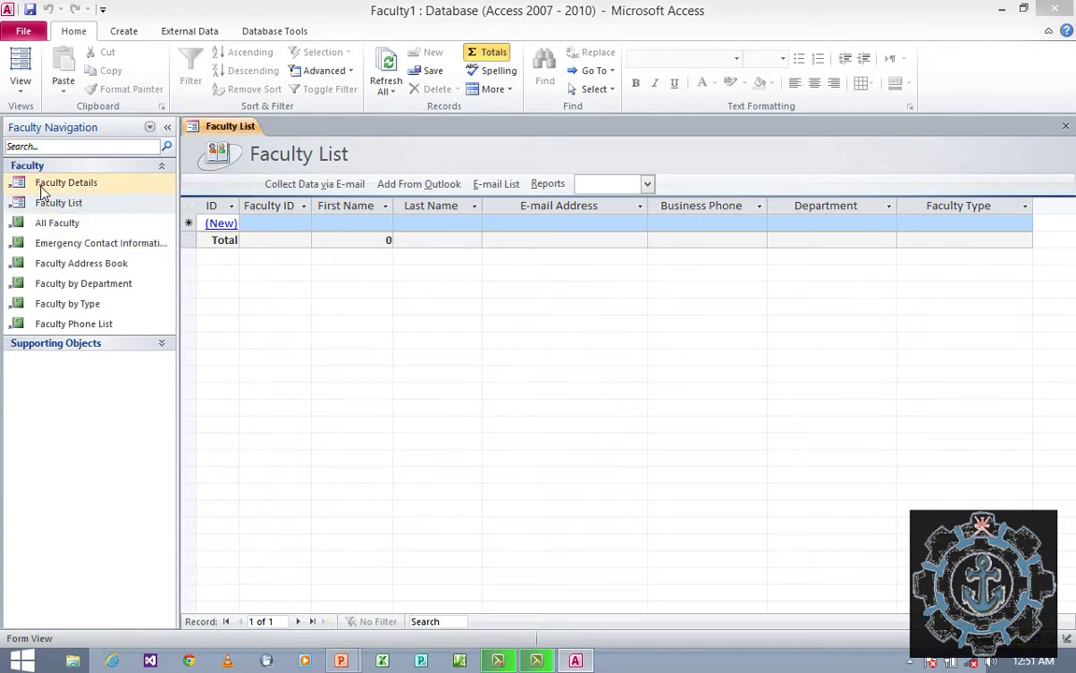
{"action": "left_click", "coordinate": [42, 188]}
{"action": "double_click", "coordinate": [52, 183]}
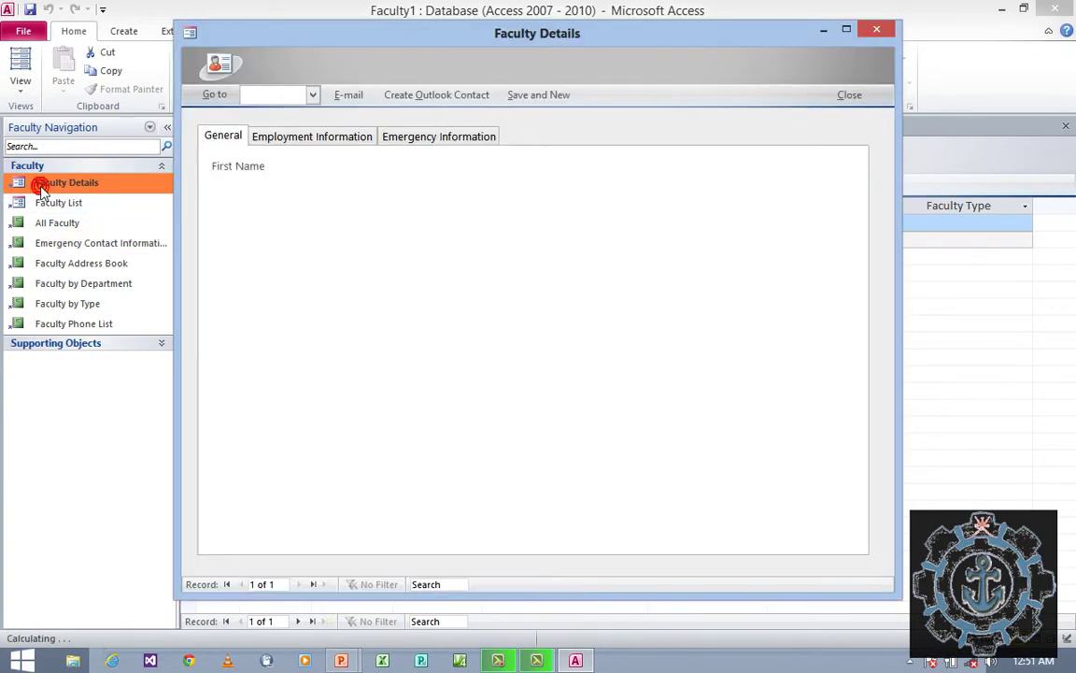
View the Employment, Emergency and General pages of Faculty Details, then close the form.
{"action": "left_click", "coordinate": [316, 136]}
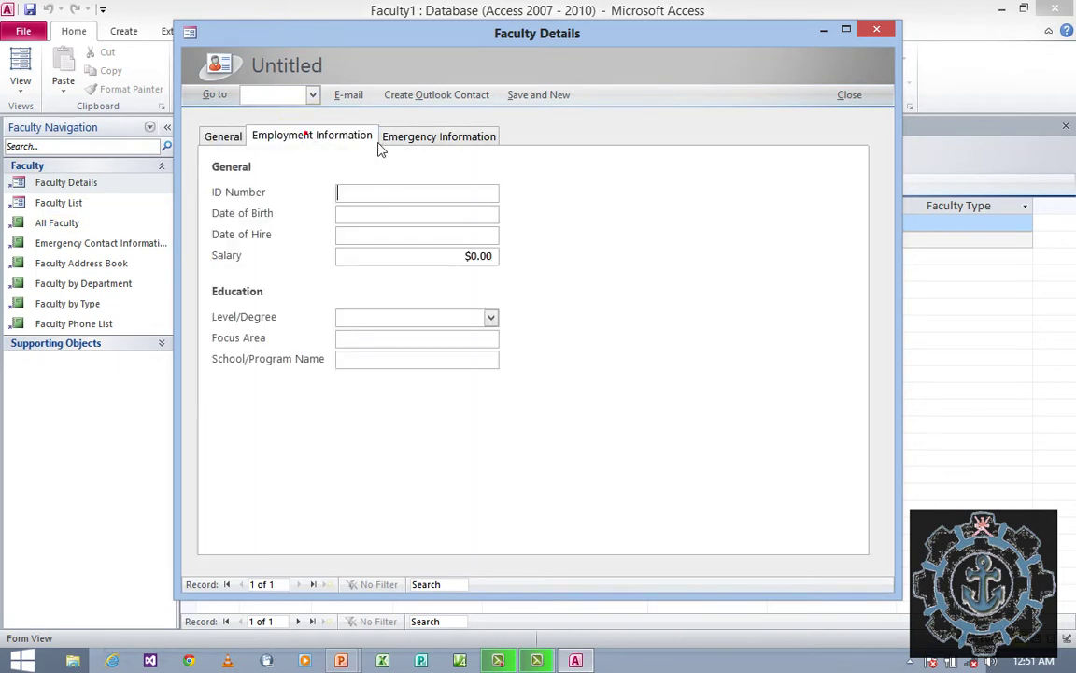
{"action": "left_click", "coordinate": [439, 148]}
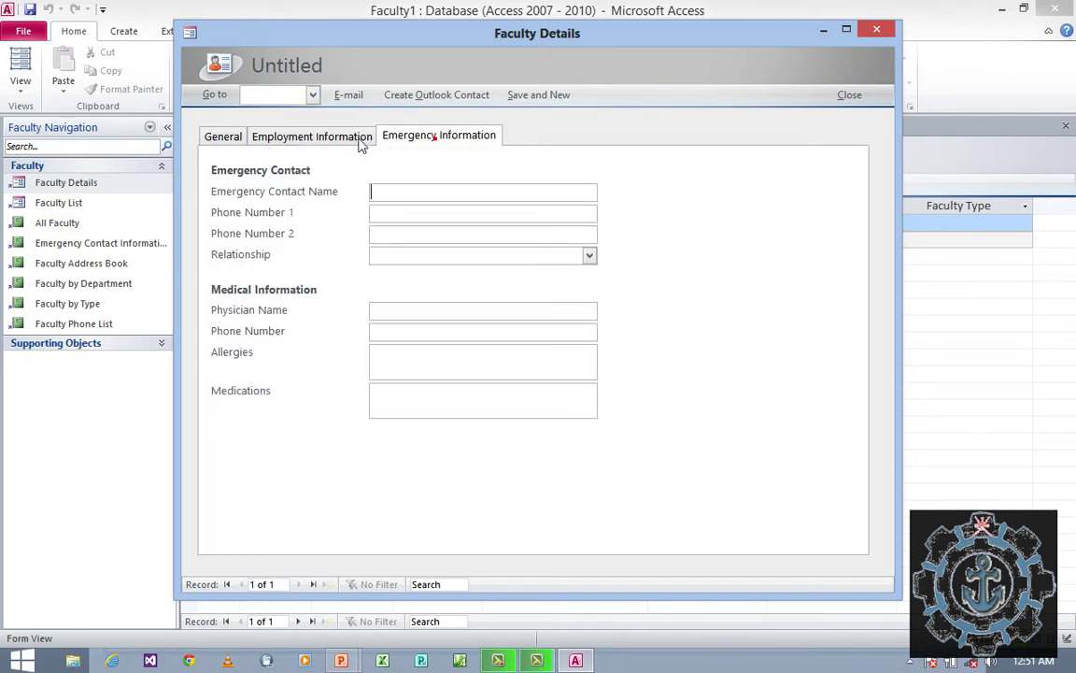
{"action": "left_click", "coordinate": [224, 137]}
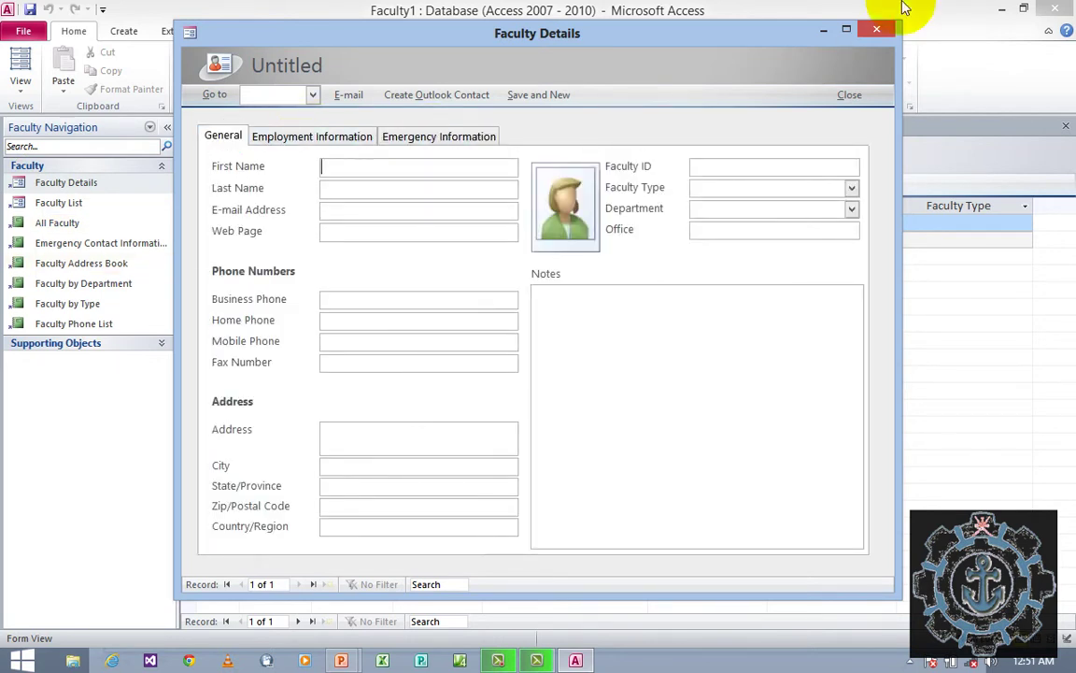
{"action": "left_click", "coordinate": [876, 30]}
{"action": "left_click", "coordinate": [71, 183]}
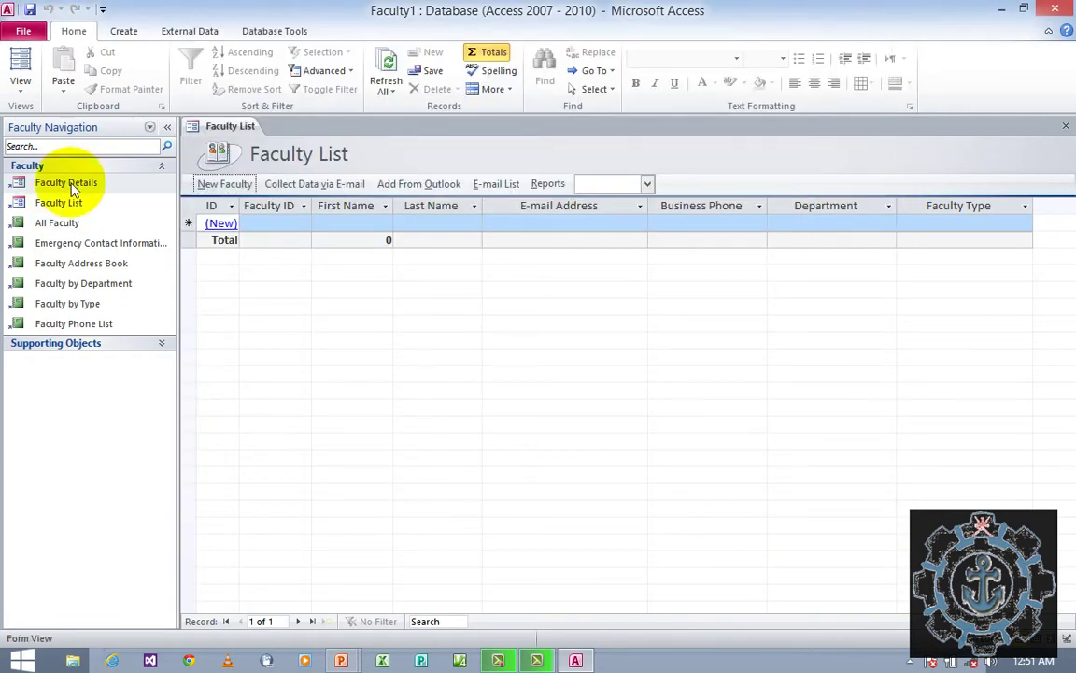
{"action": "left_click", "coordinate": [71, 183]}
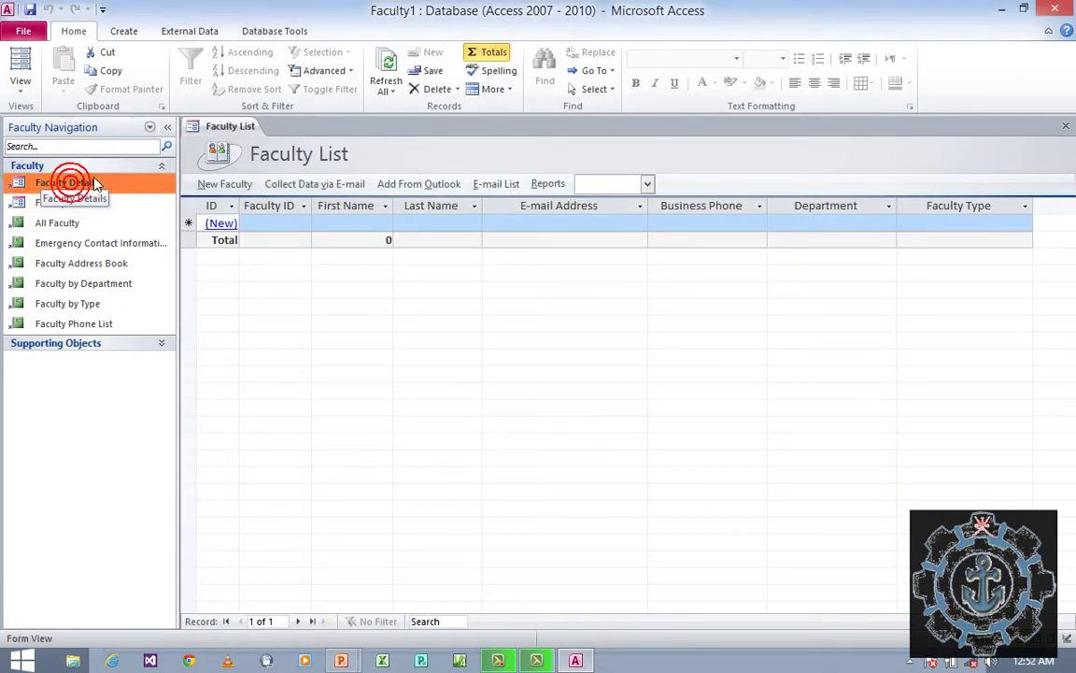
Switch Faculty List to Design View and scroll through its Field List before closing it.
{"action": "left_click", "coordinate": [19, 87]}
{"action": "left_click", "coordinate": [71, 234]}
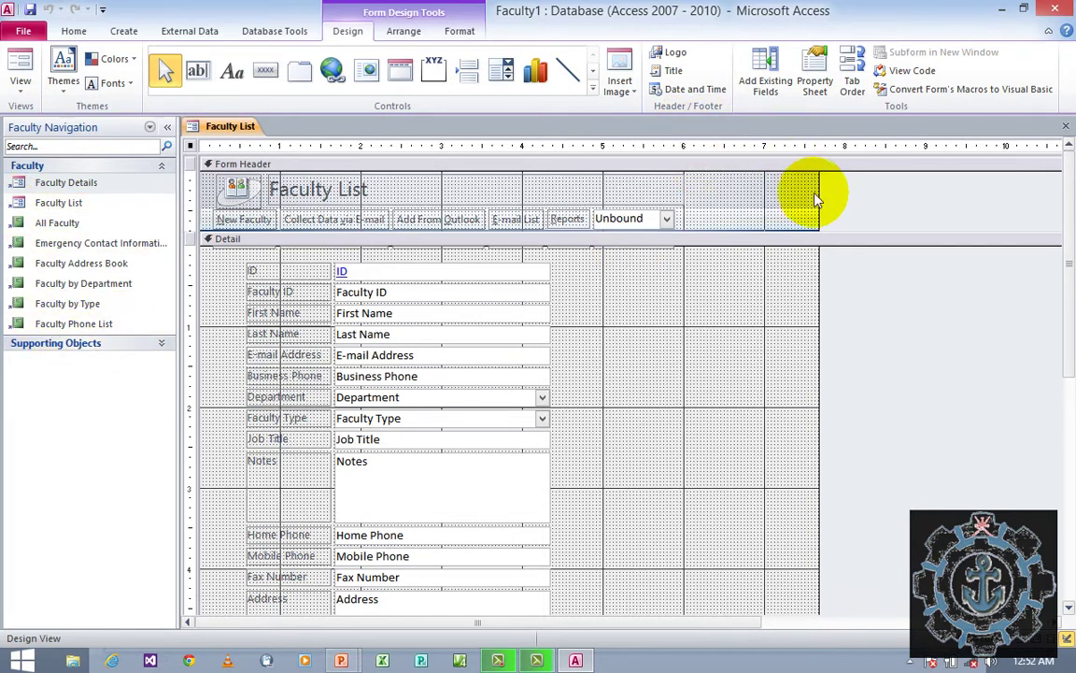
{"action": "left_click", "coordinate": [773, 88]}
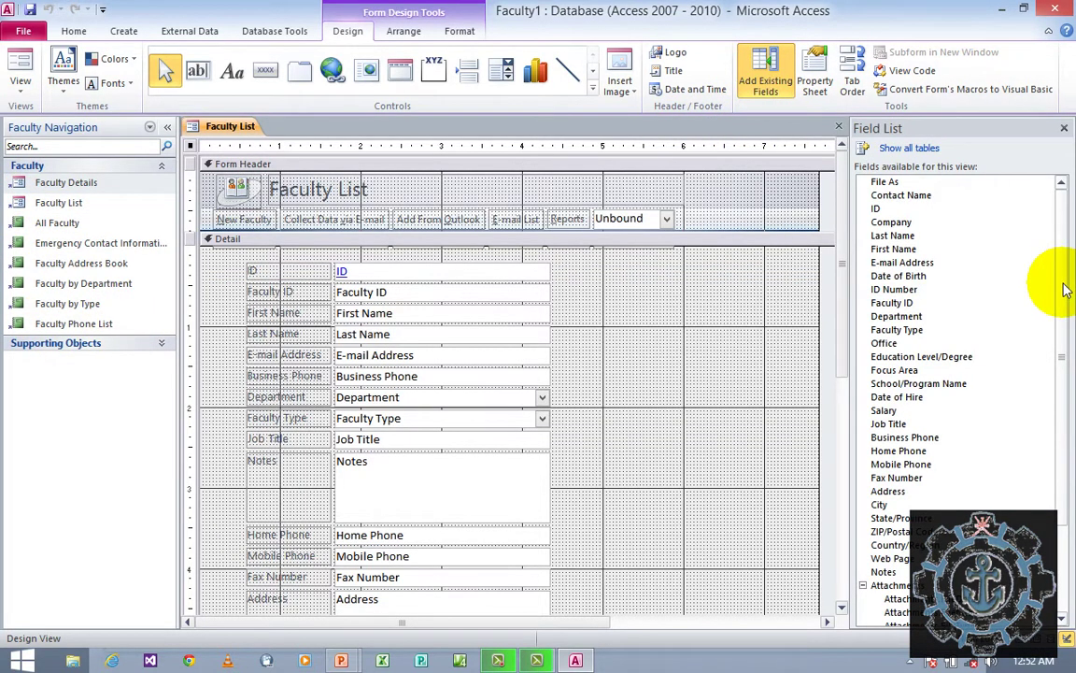
{"action": "left_click_drag", "start_coordinate": [1065, 289], "coordinate": [1065, 397]}
{"action": "left_click_drag", "start_coordinate": [1072, 455], "coordinate": [1070, 271]}
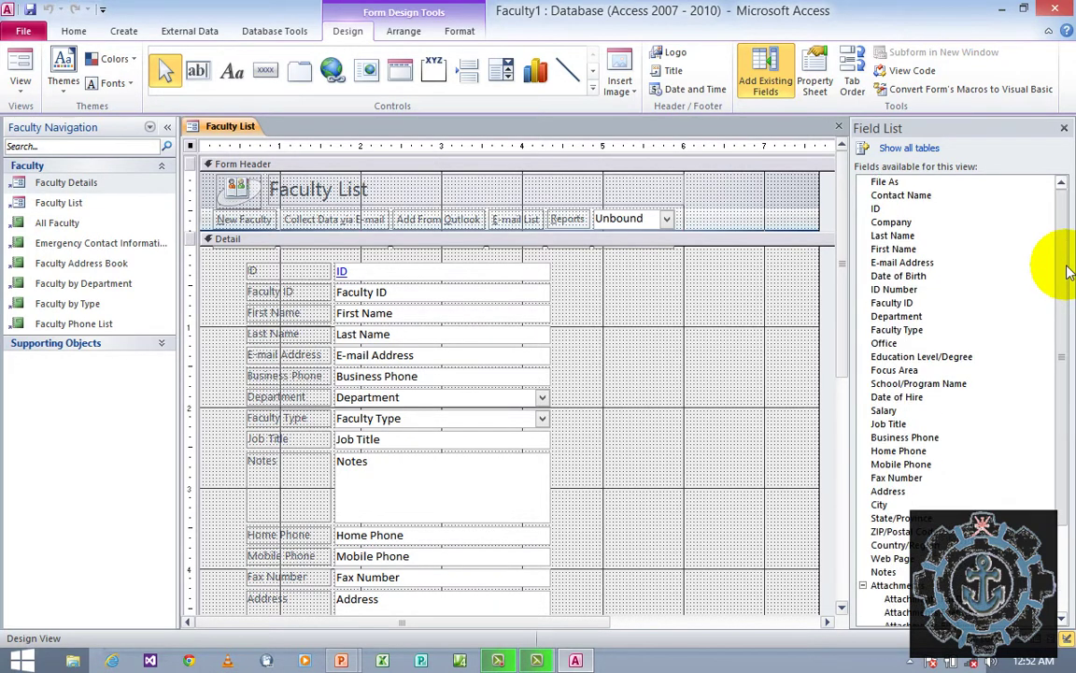
{"action": "left_click", "coordinate": [1064, 128]}
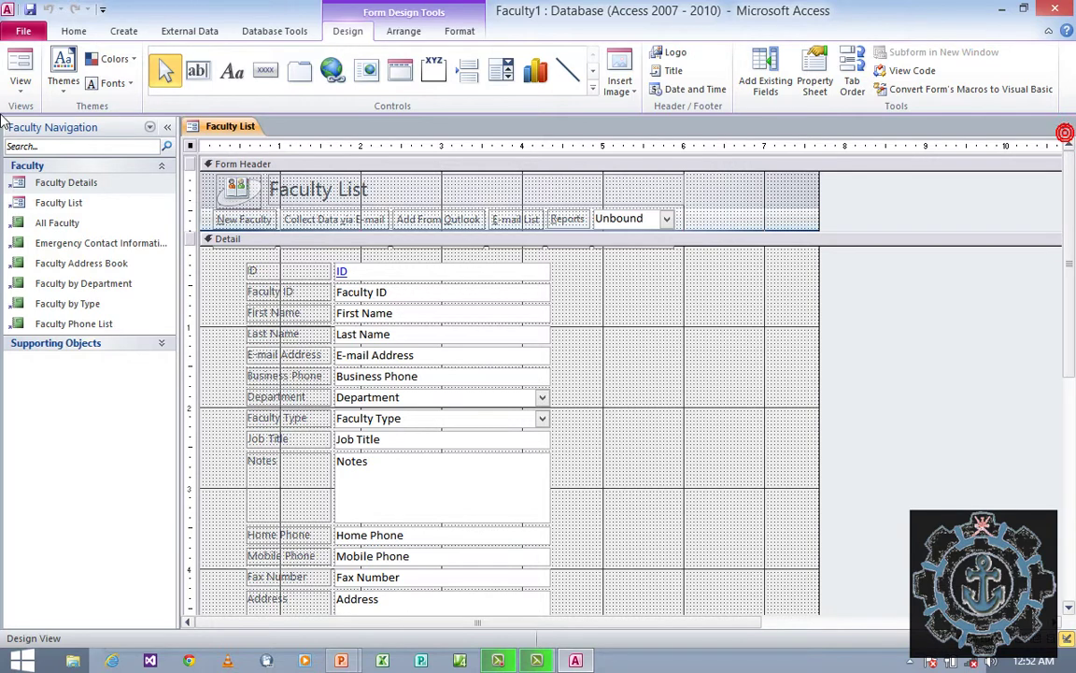